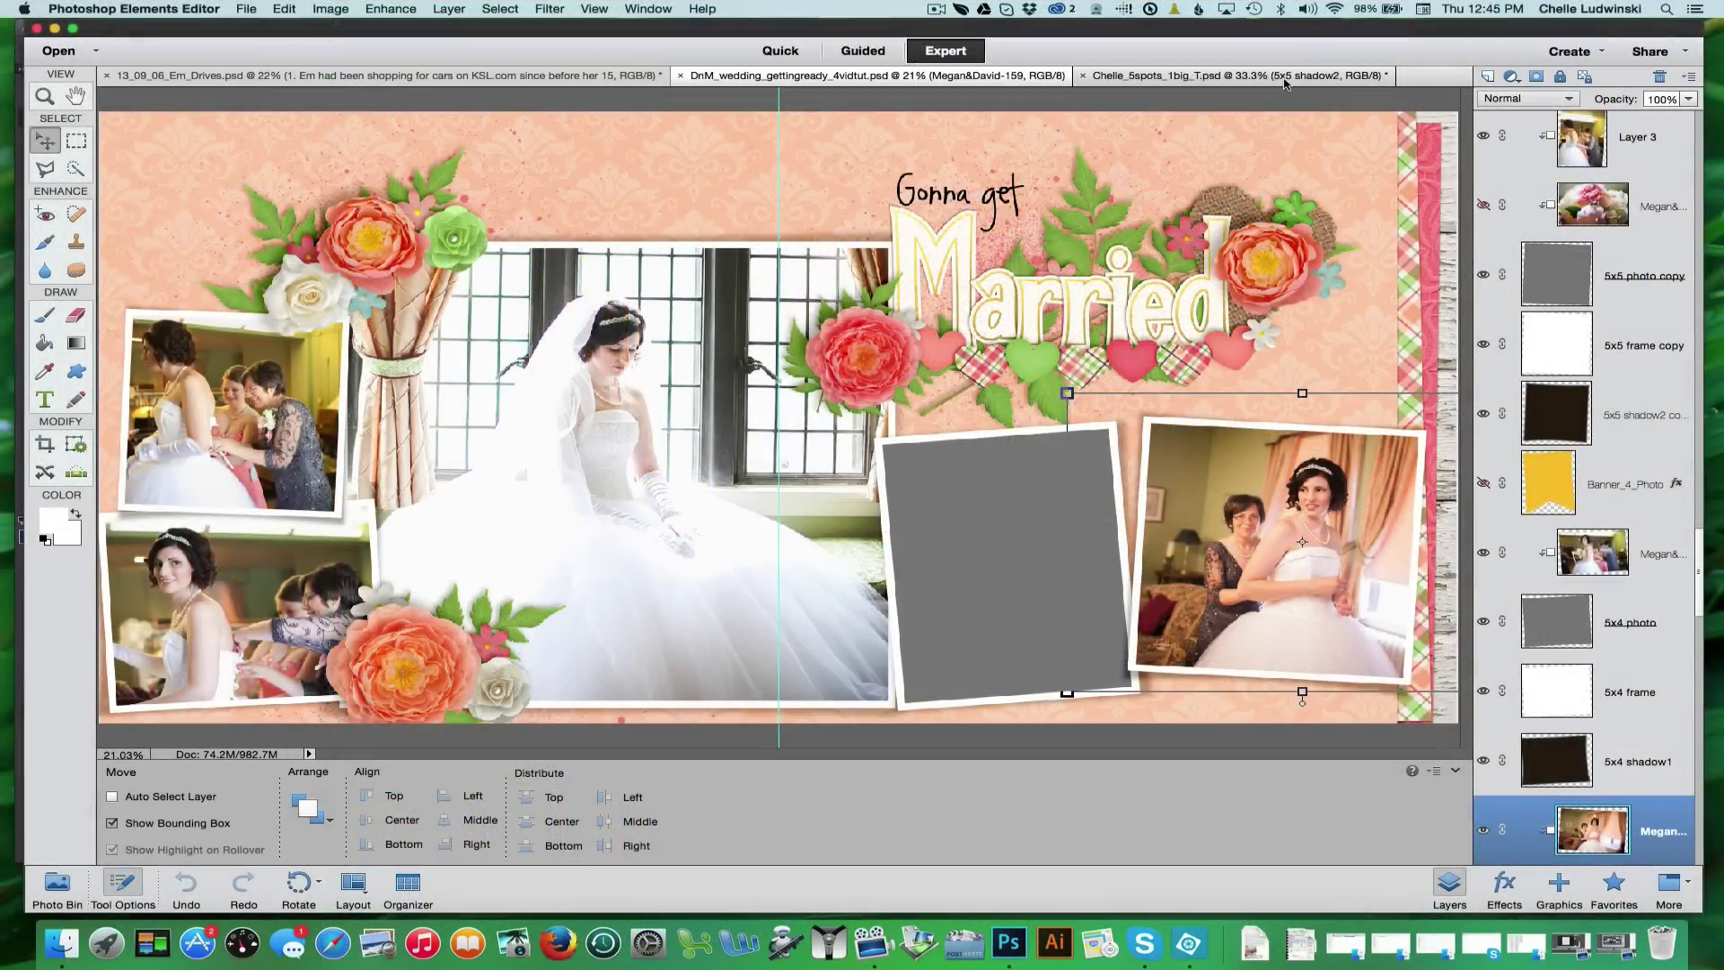
# Step: In the Chelle_5spots template, select the right photo spot's photo, frame and shadow layers
pyautogui.click(1284, 77)
pyautogui.hscroll(5, 1112, 501)
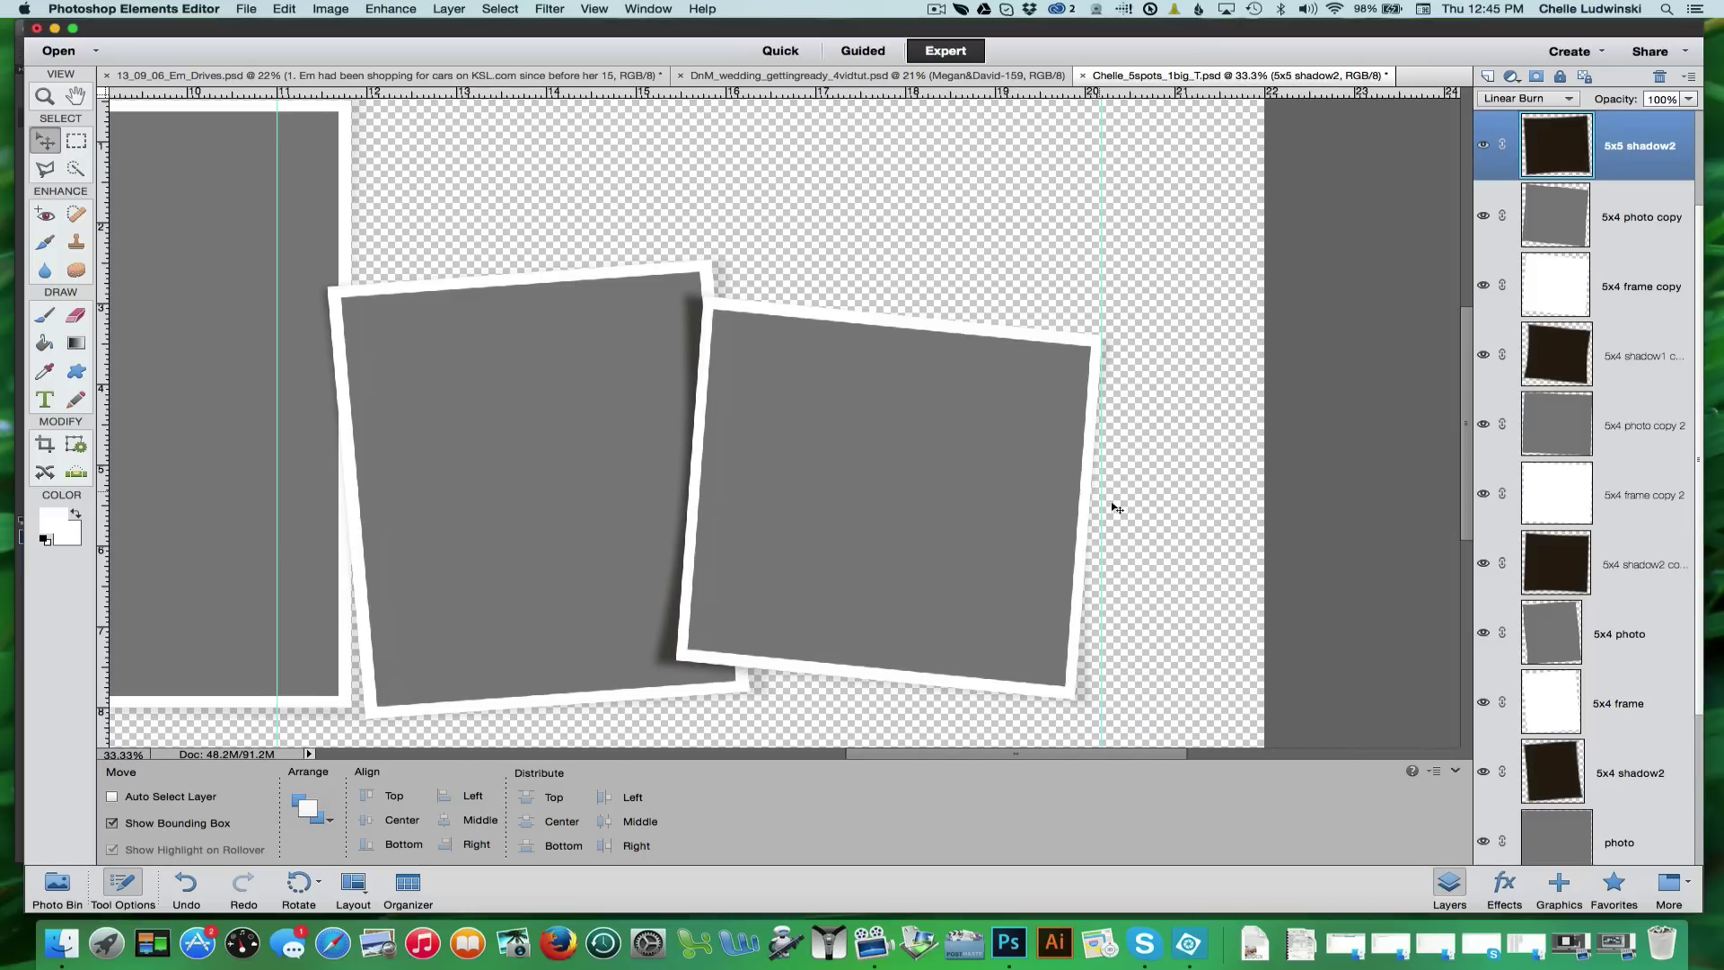
pyautogui.scroll(-2, 901, 502)
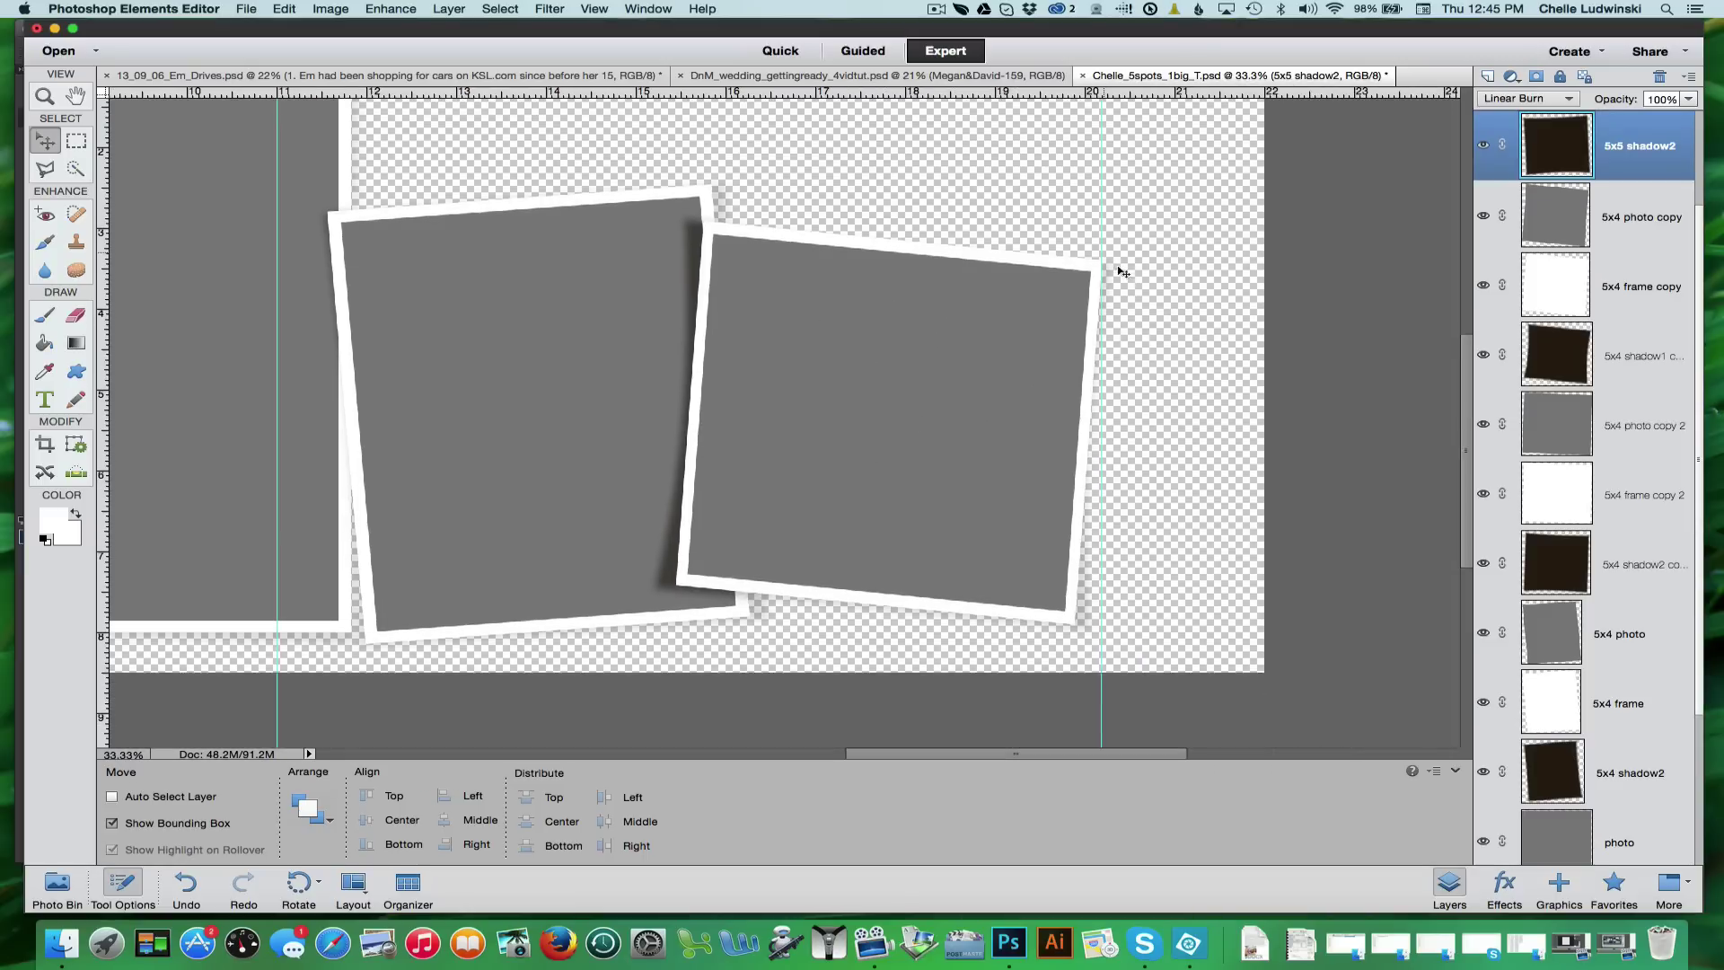
pyautogui.keyDown('super'); pyautogui.click(954, 350); pyautogui.keyUp('super')
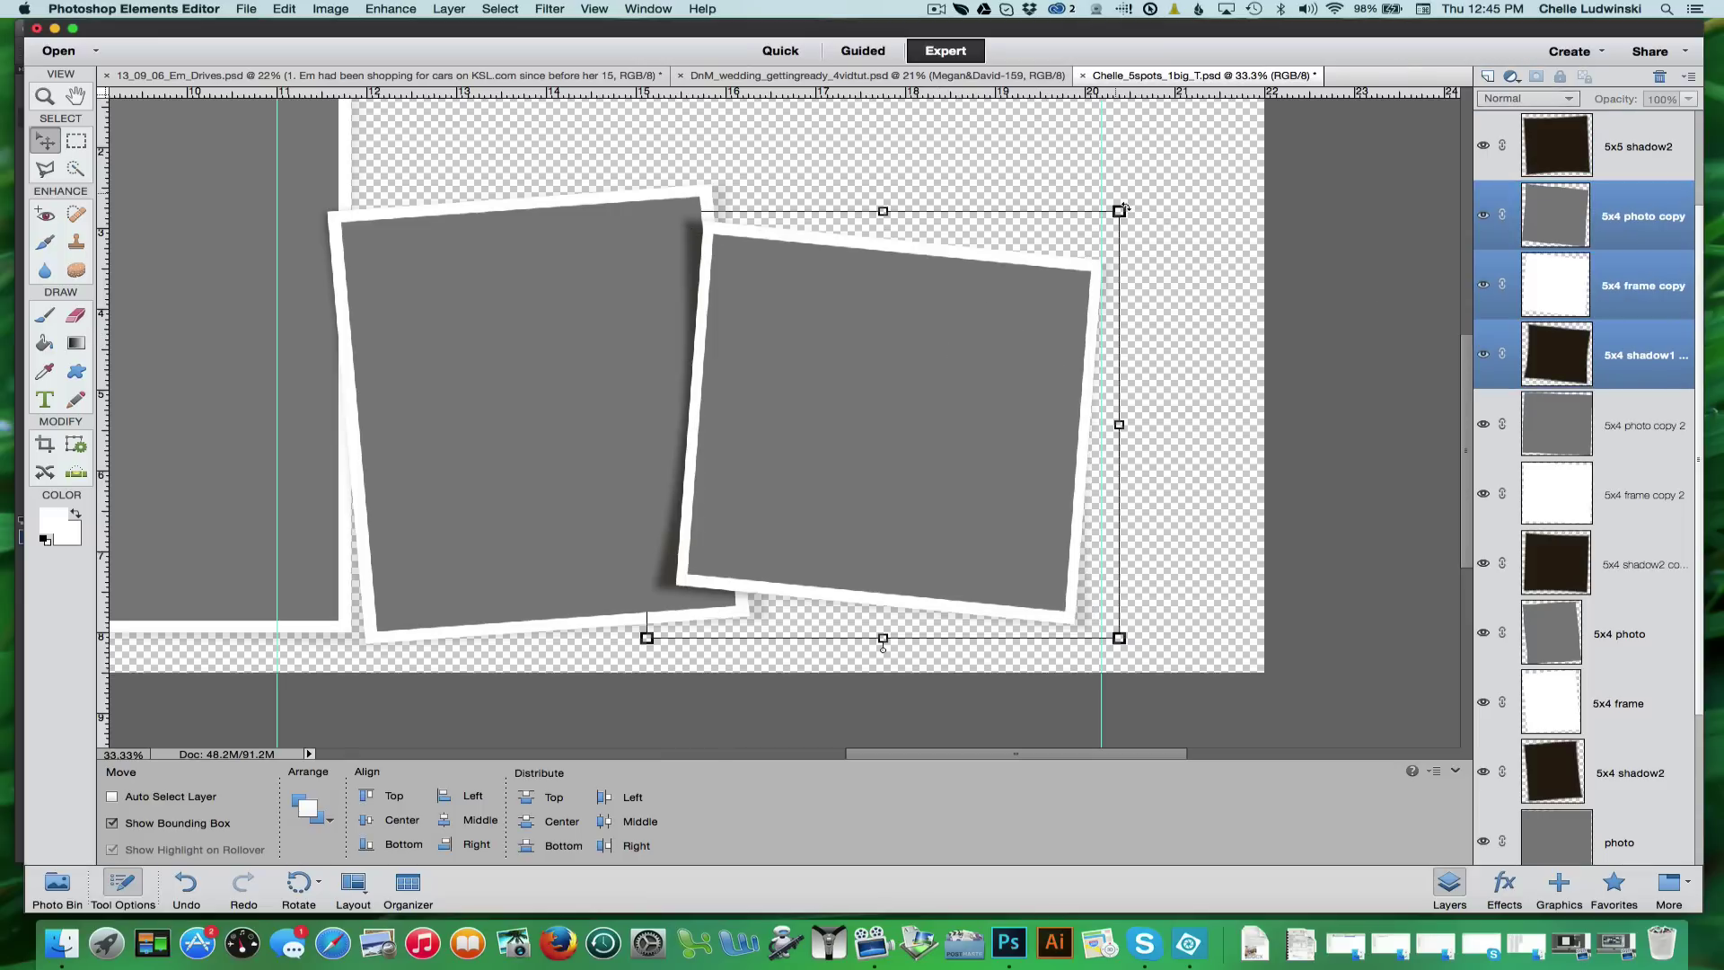
# Step: Rotate the right photo spot upright, commit, nudge it slightly right, and zoom out
pyautogui.moveTo(1127, 205); pyautogui.dragTo(1110, 171)
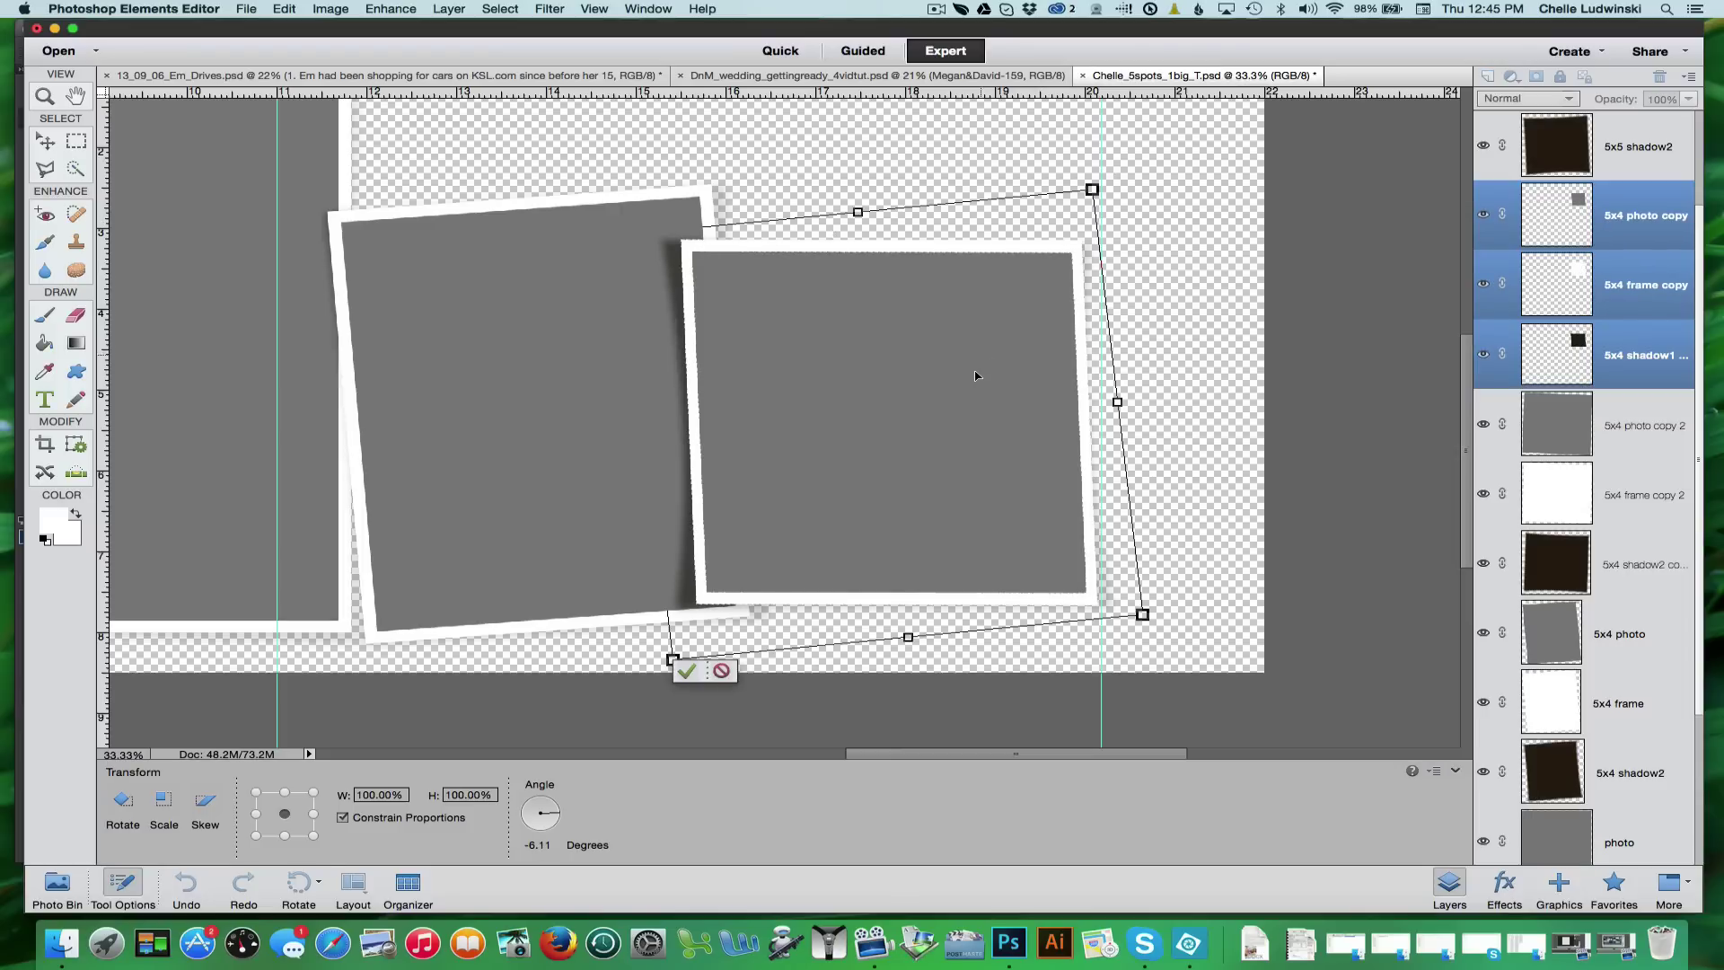
pyautogui.press('Return')
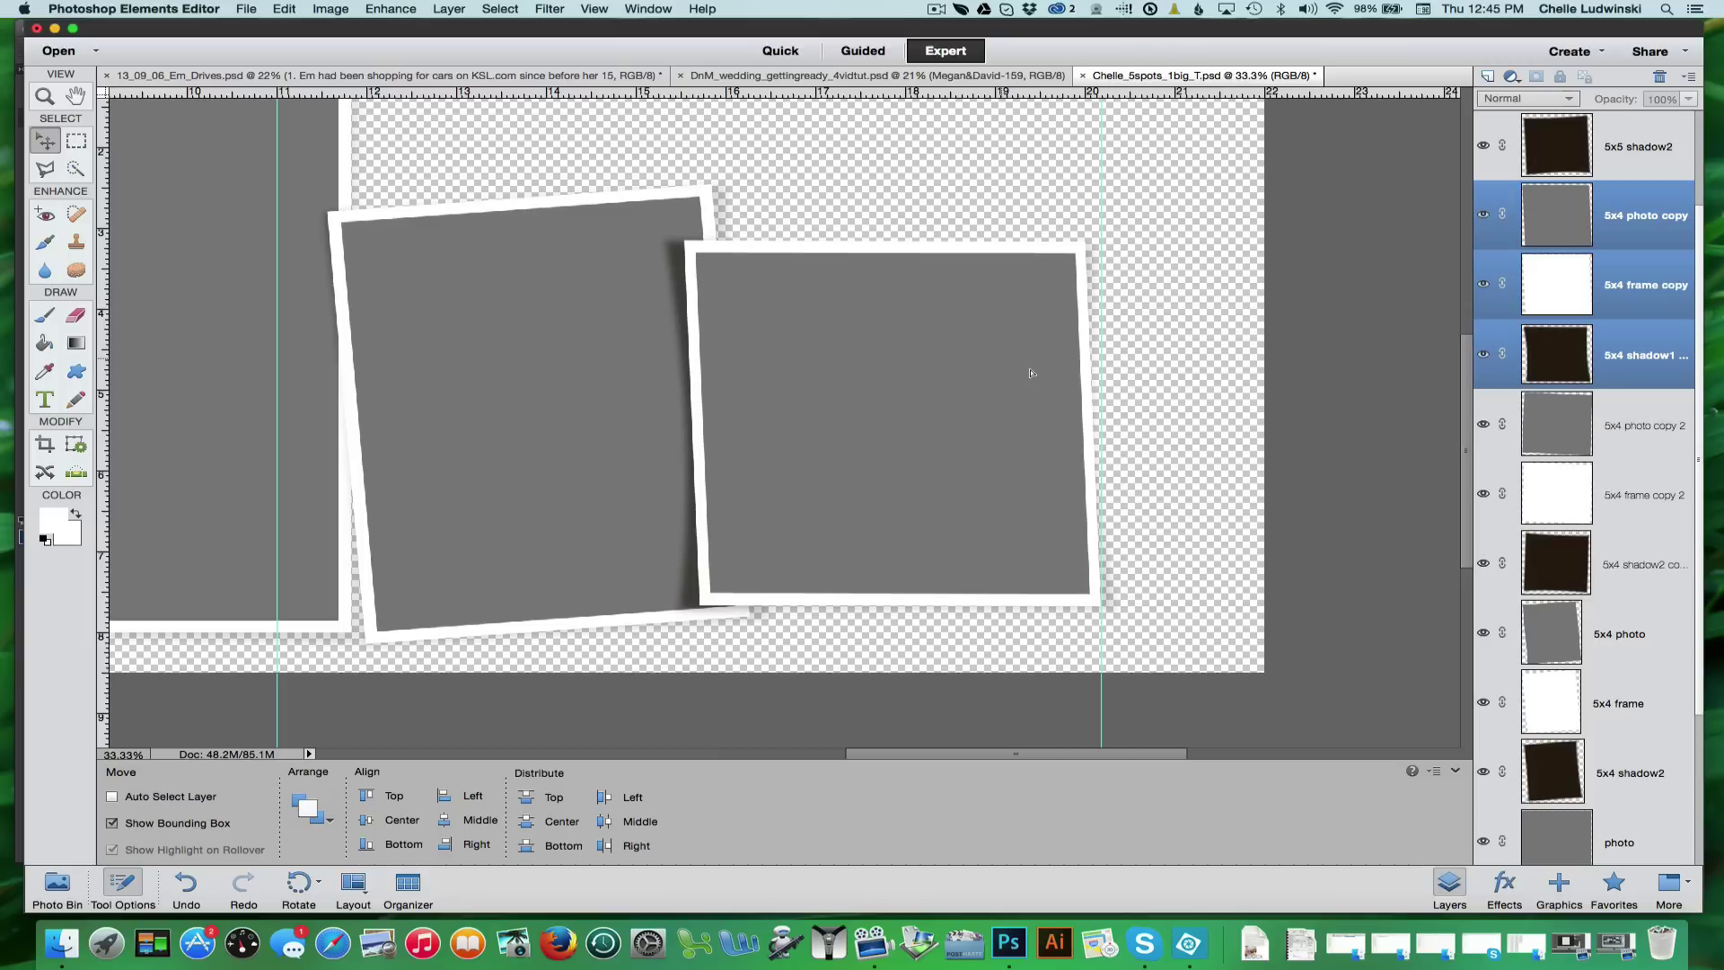
pyautogui.hotkey('shift', 'Right')
pyautogui.hotkey('shift', 'Right')
pyautogui.hotkey('shift', 'Right')
pyautogui.hotkey('shift', 'Right')
pyautogui.hotkey('shift', 'Right')
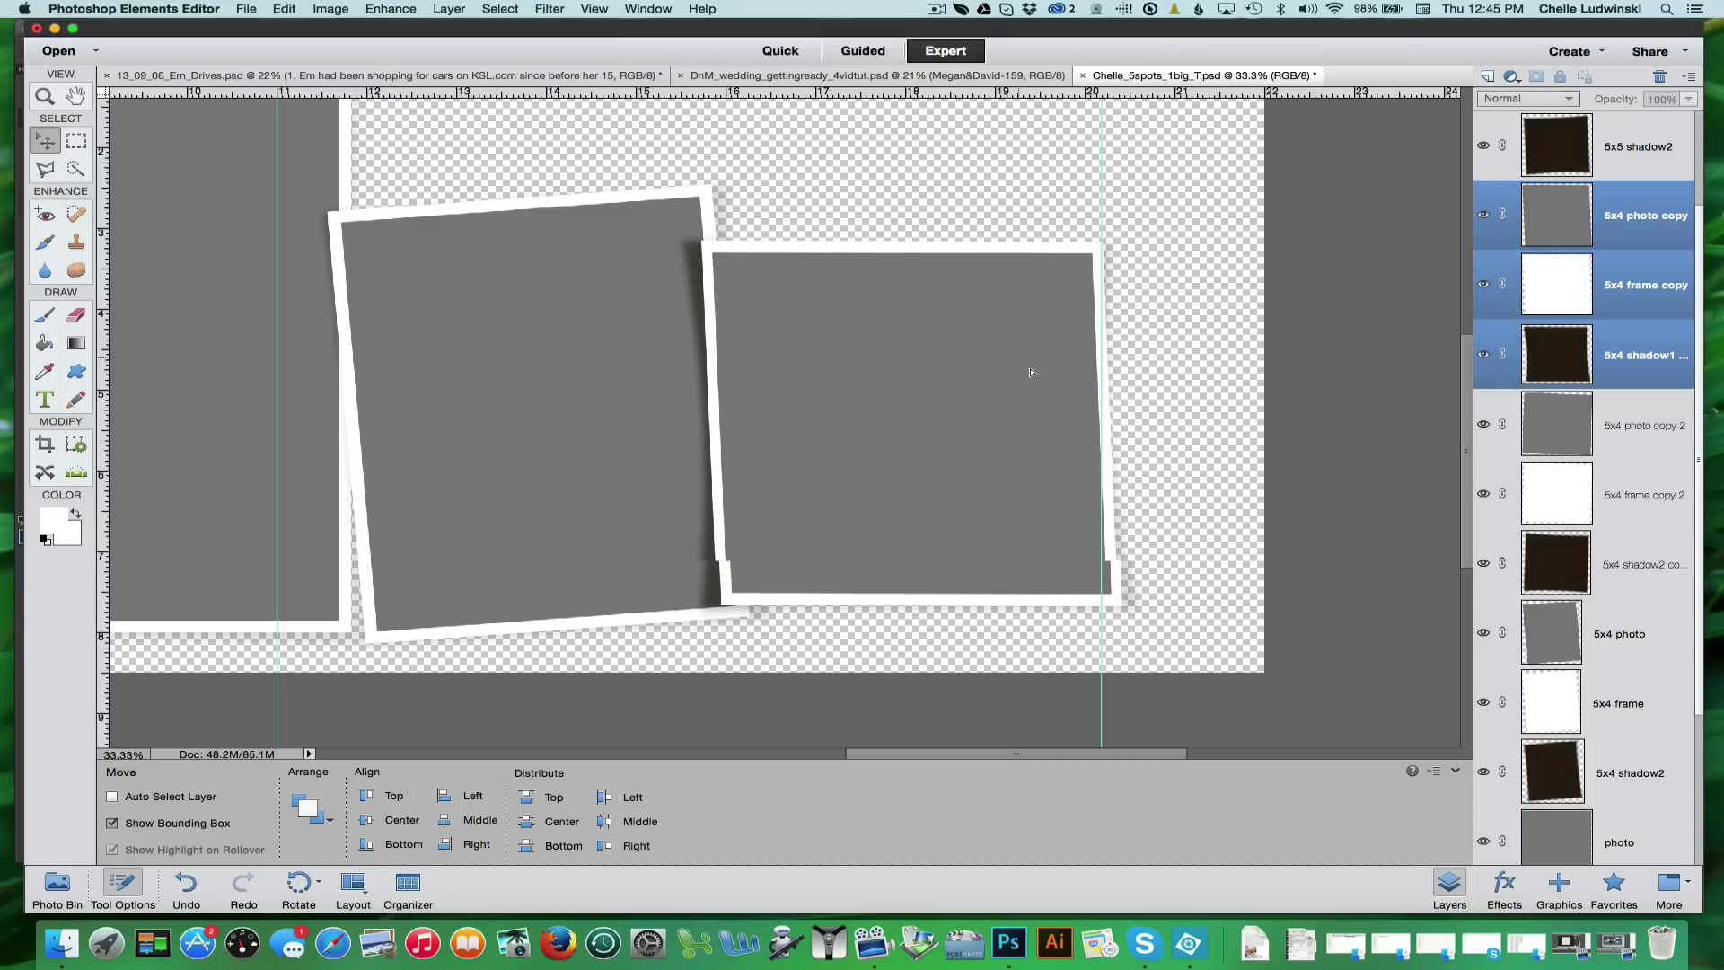
pyautogui.click(770, 307)
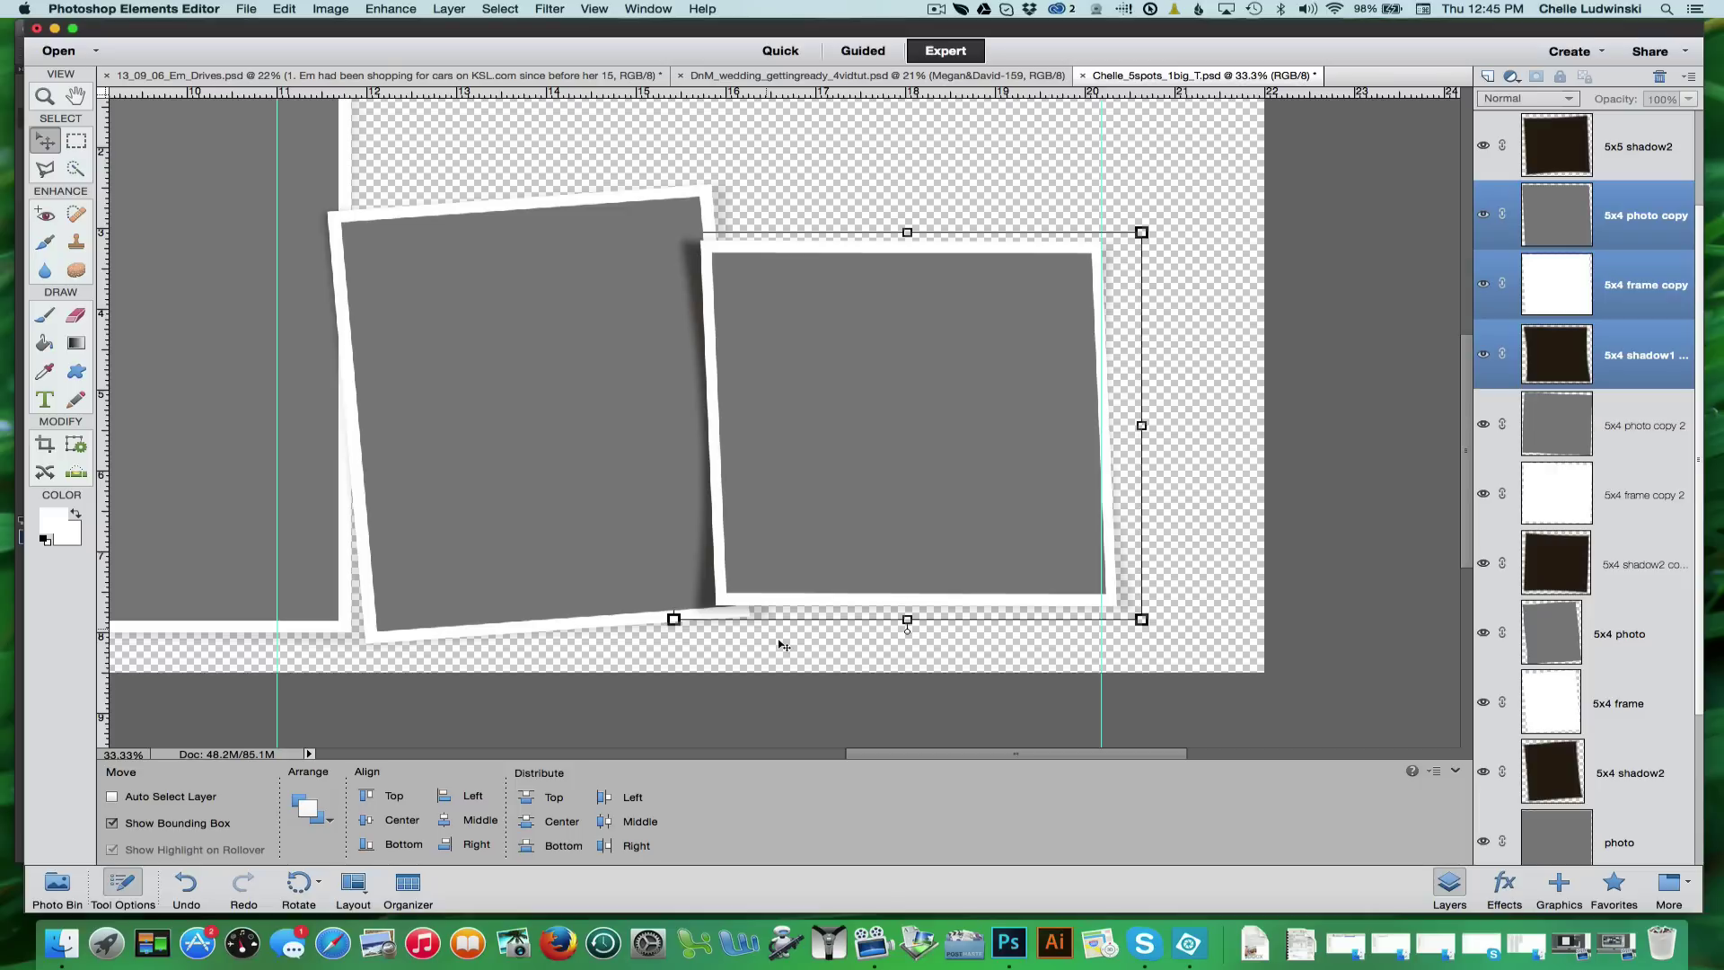
pyautogui.press('super+minus')
pyautogui.press('super+minus')
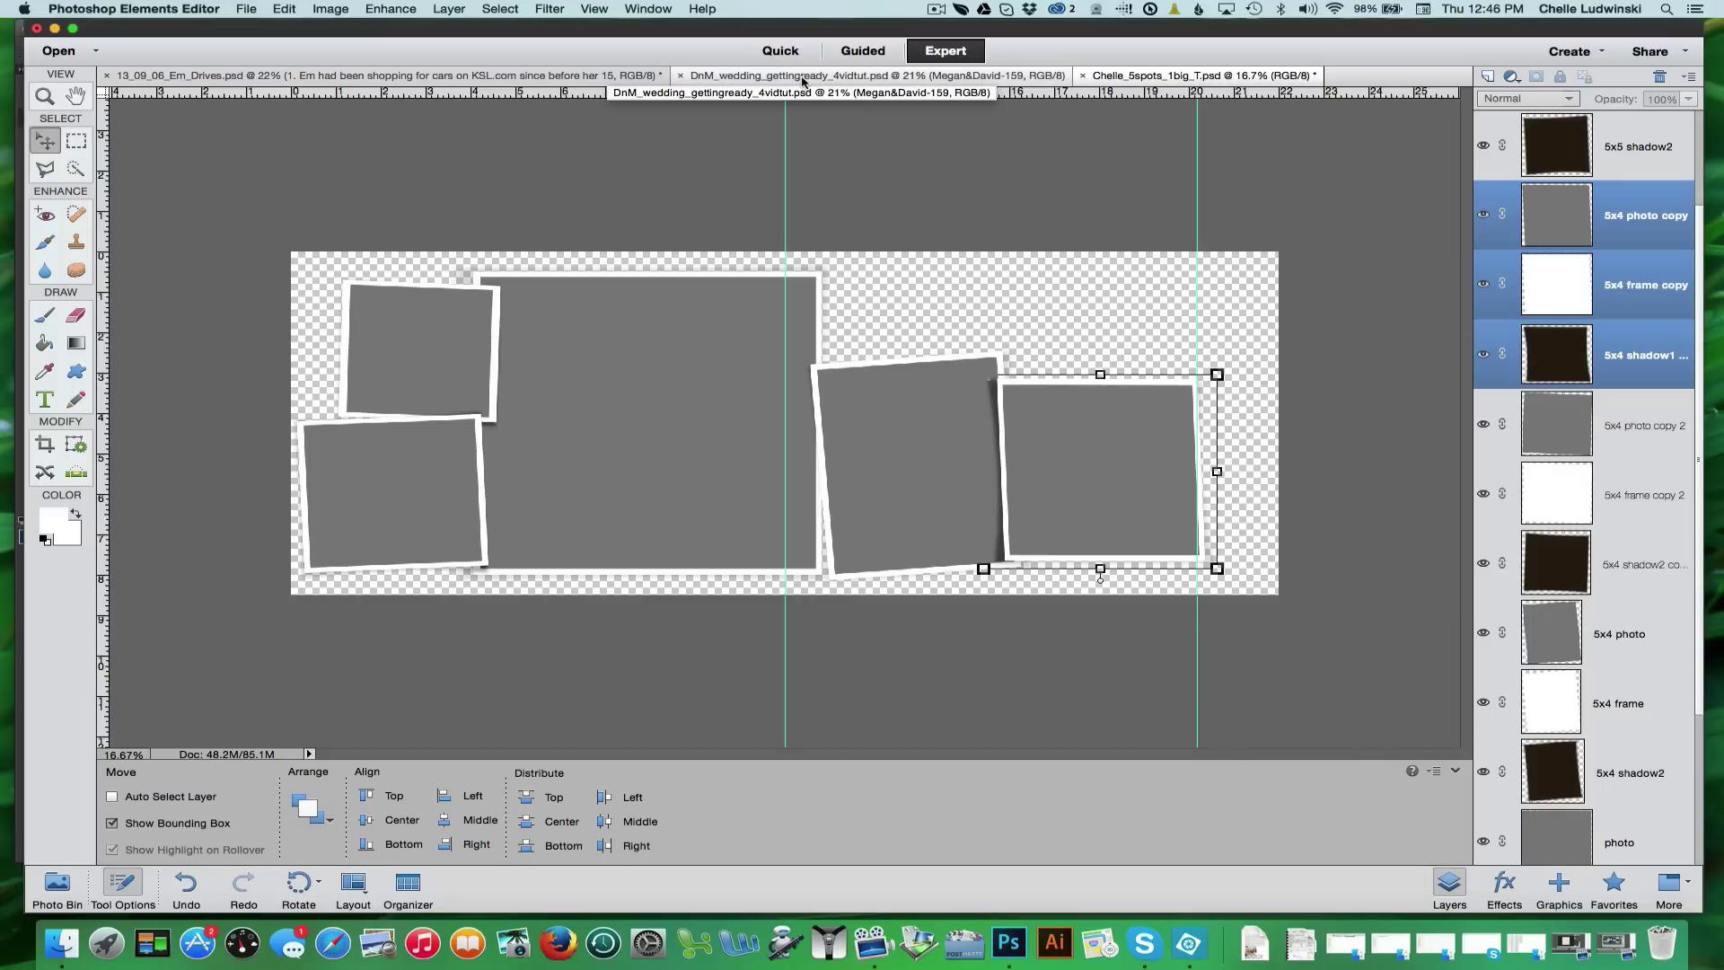
# Step: Back in DnM_wedding, select the 5x4 photo, frame and shadow2 layers and show the grid
pyautogui.click(804, 80)
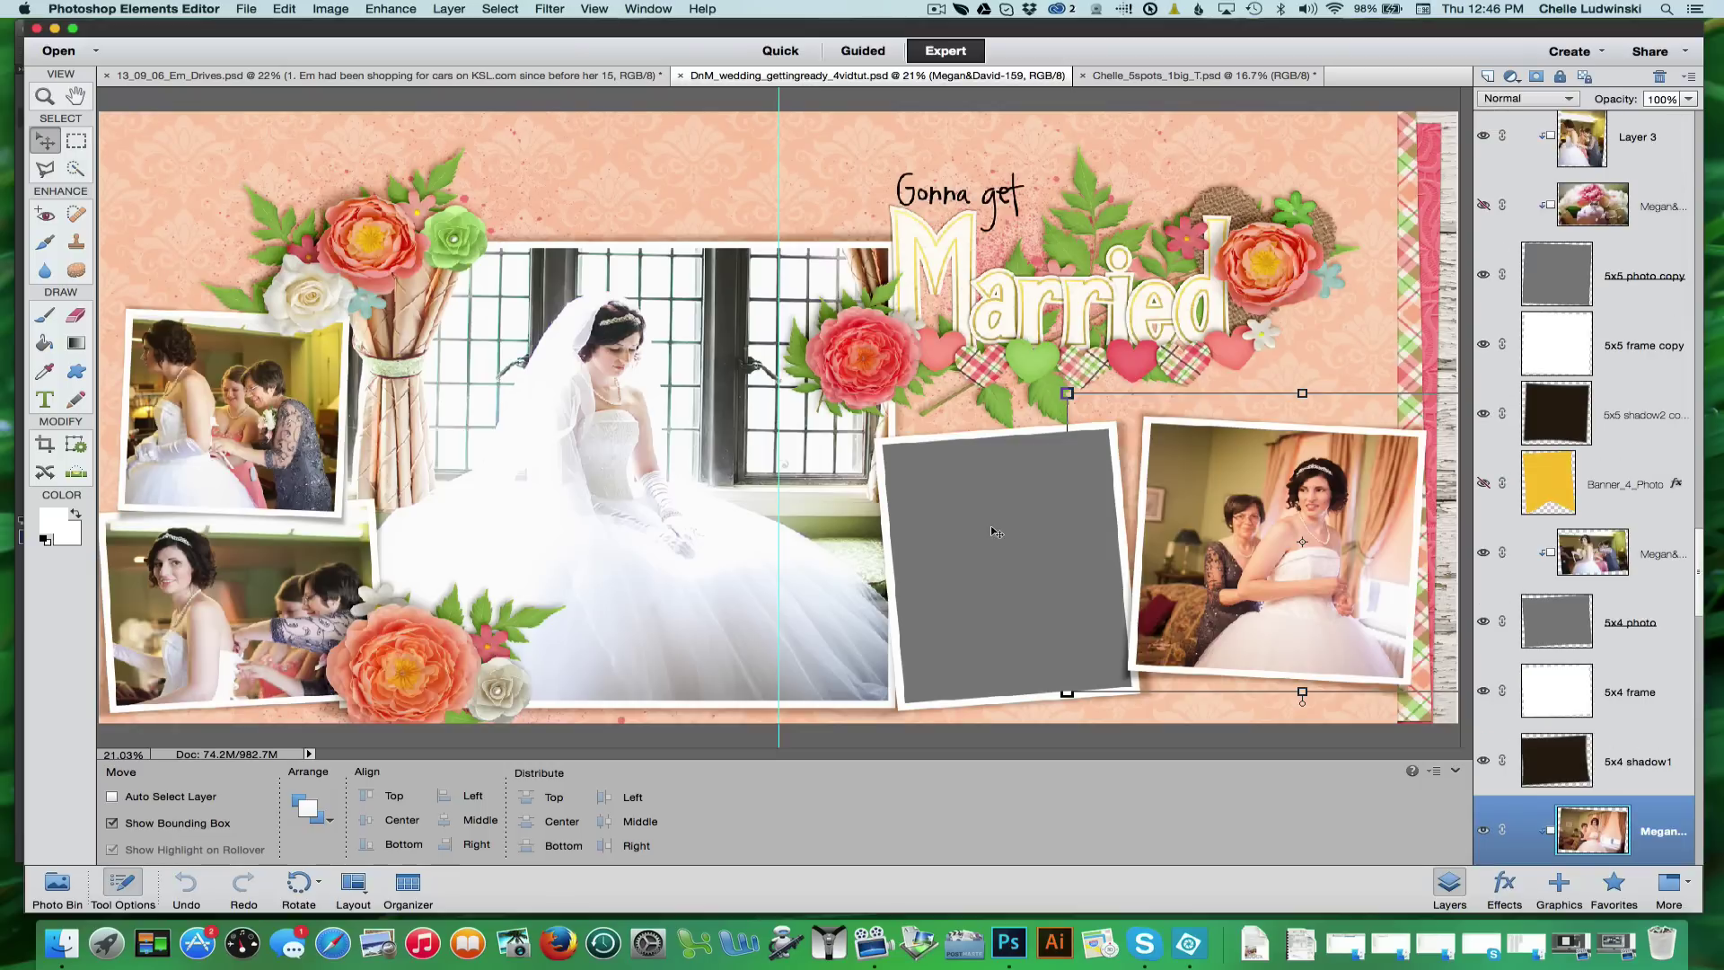
pyautogui.press('super+equal')
pyautogui.scroll(-5, 994, 532)
pyautogui.hscroll(5, 994, 531)
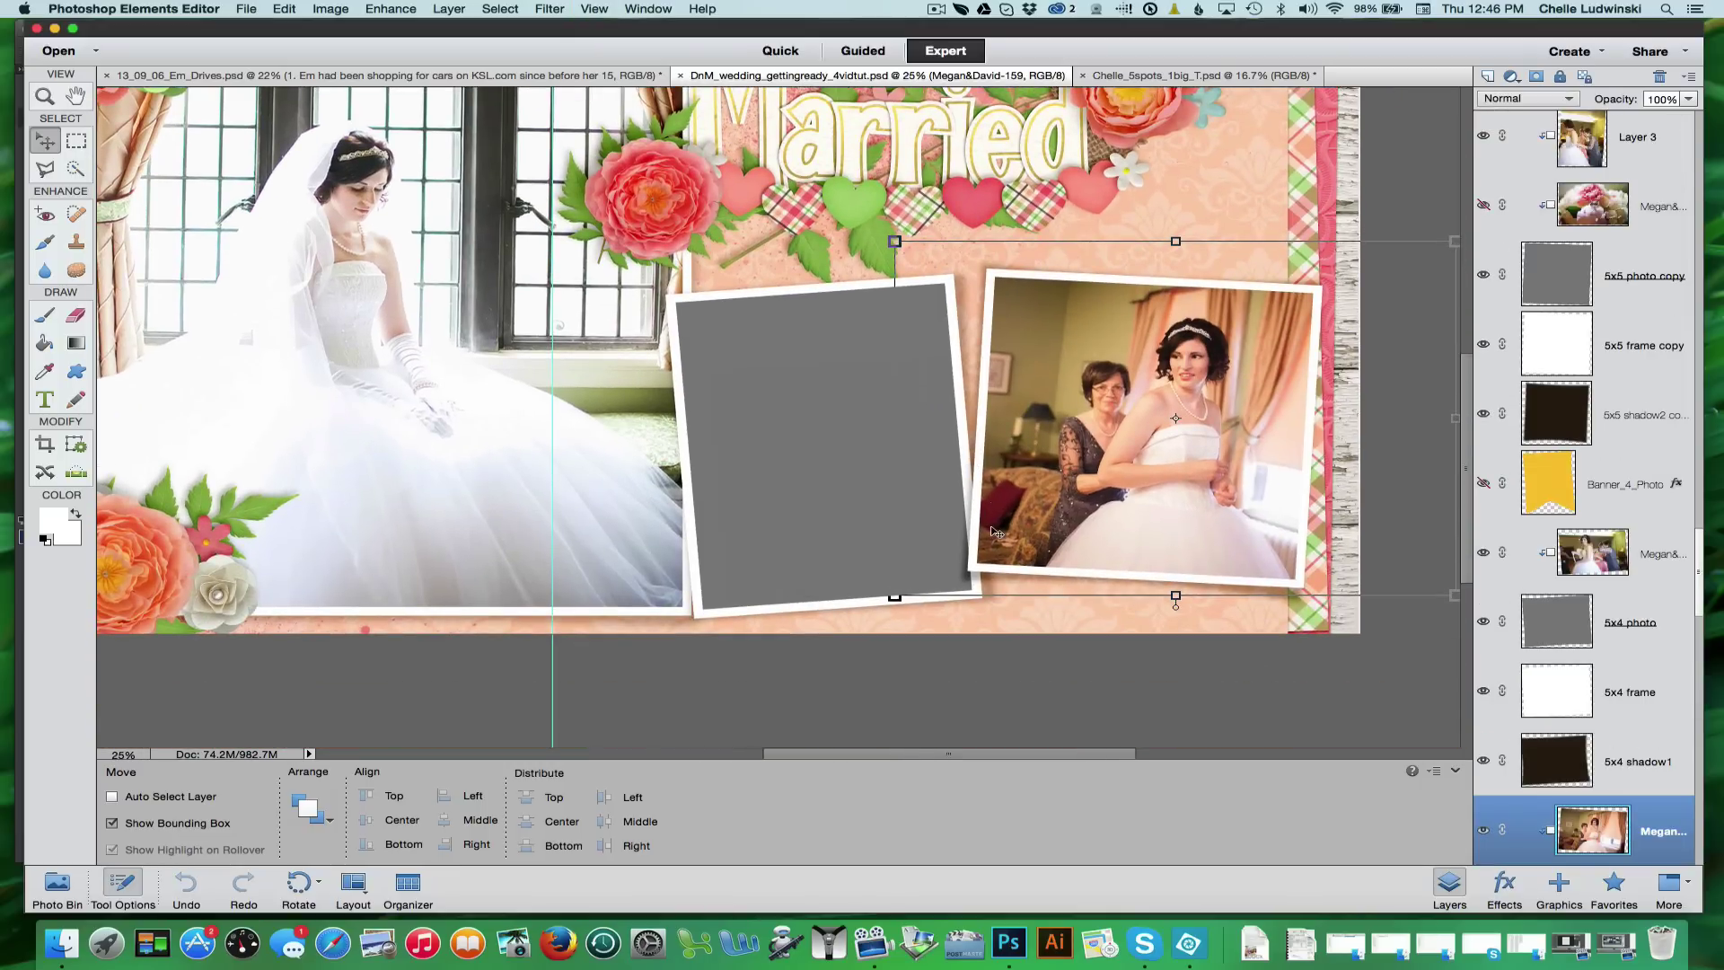
pyautogui.keyDown('super'); pyautogui.click(806, 450); pyautogui.keyUp('super')
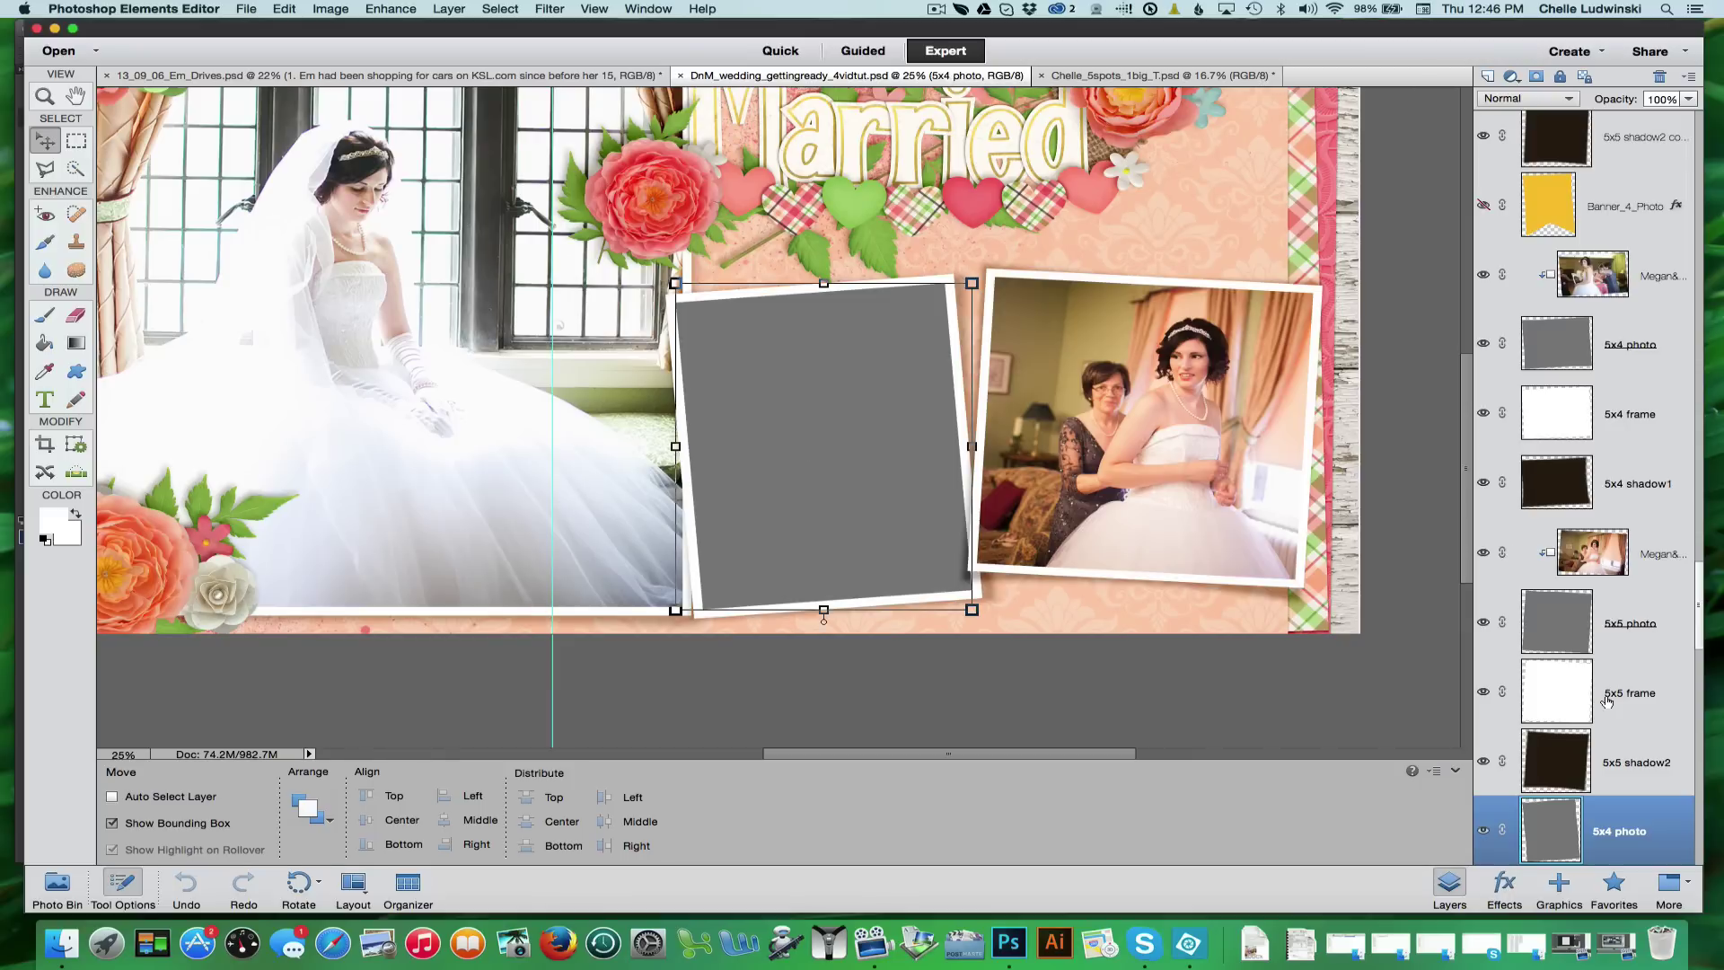
pyautogui.scroll(-8, 1607, 701)
pyautogui.keyDown('shift'); pyautogui.click(1609, 727); pyautogui.keyUp('shift')
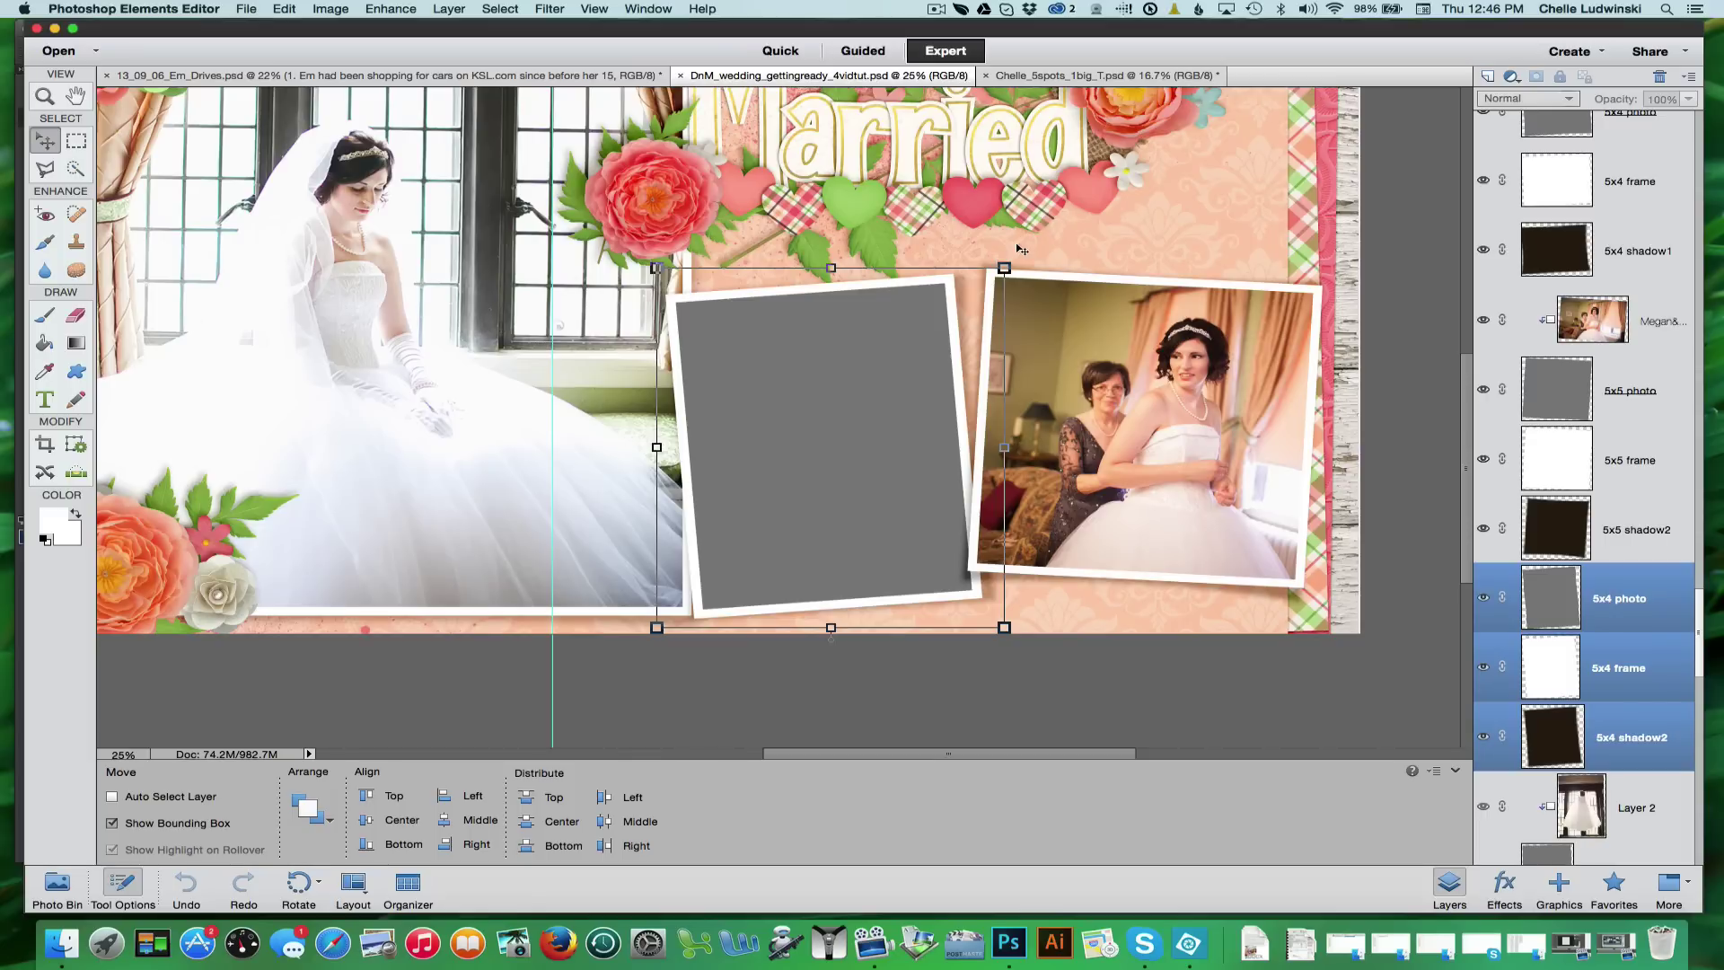
pyautogui.press('super+apostrophe')
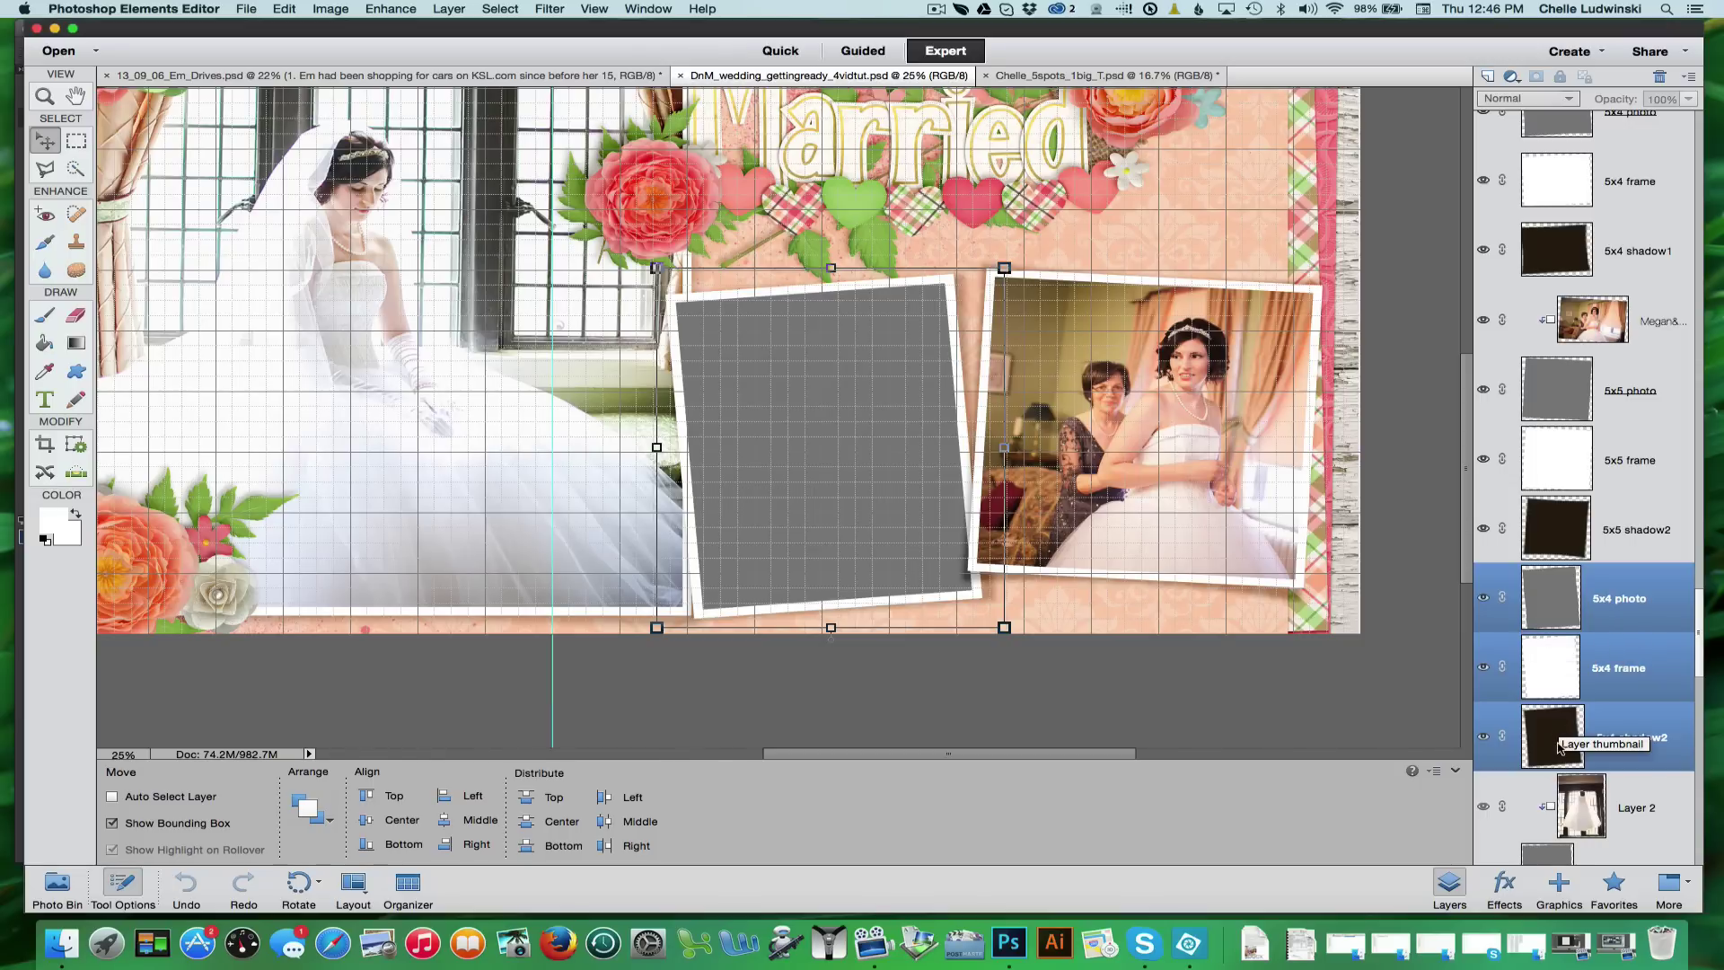
# Step: Rotate the tilted grey 5x4 photo spot group until it stands upright
pyautogui.click(1009, 263)
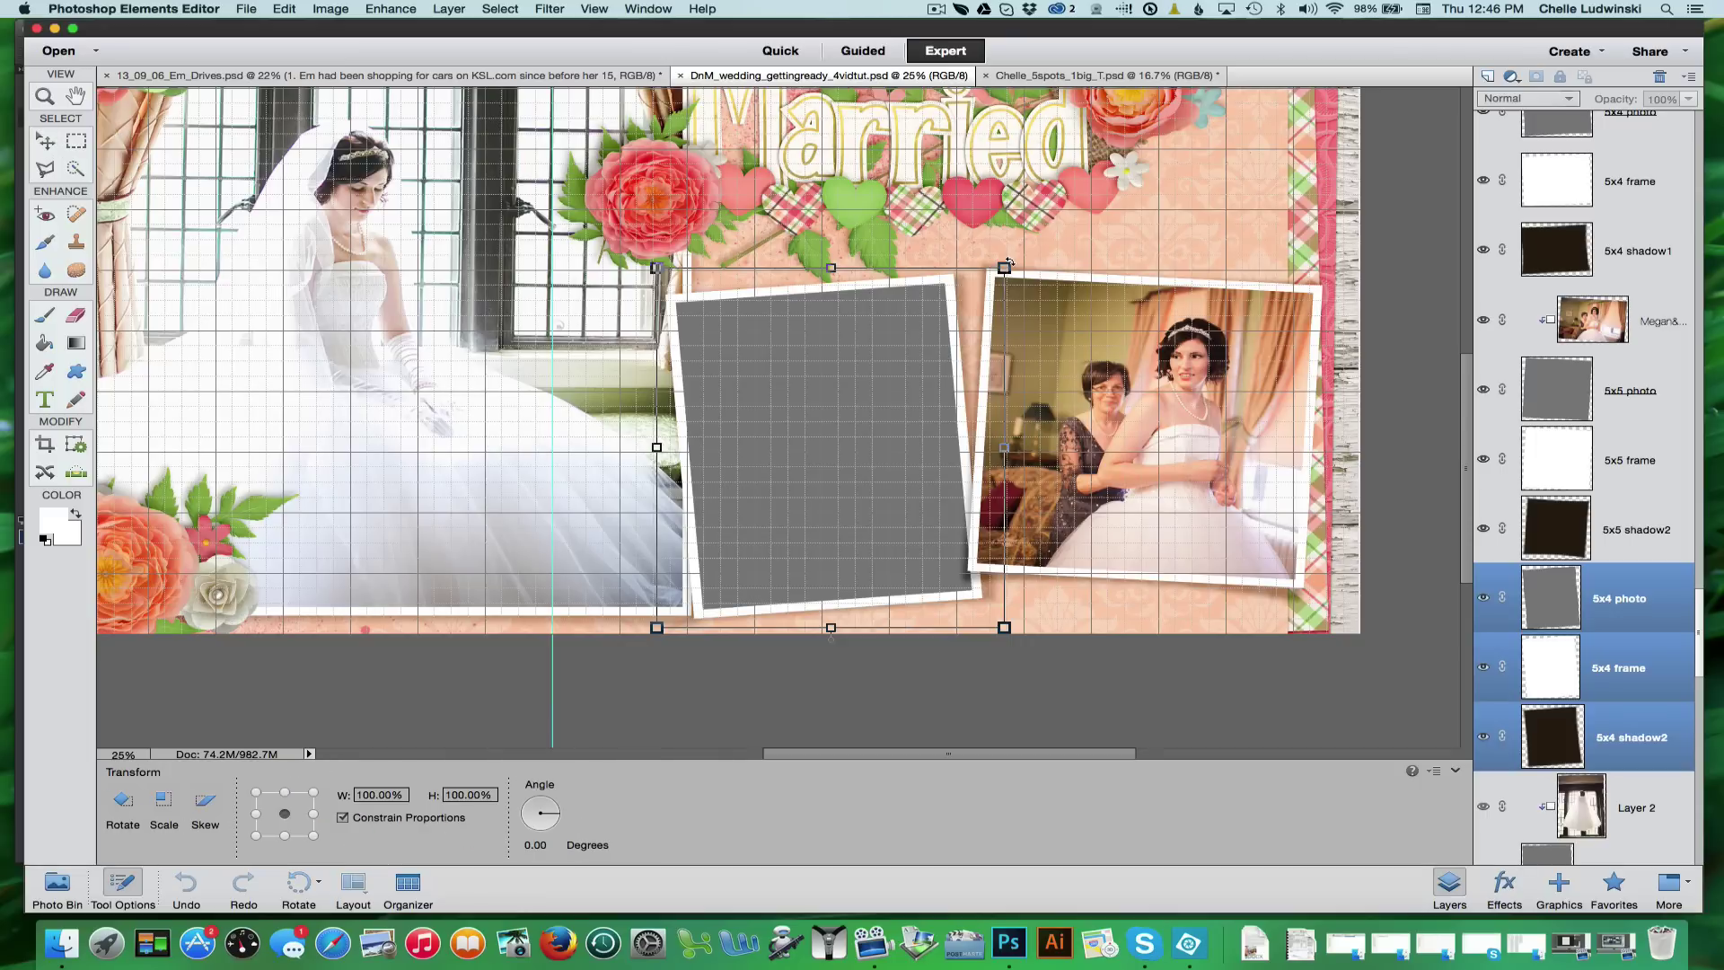
pyautogui.moveTo(1010, 263); pyautogui.dragTo(1019, 279)
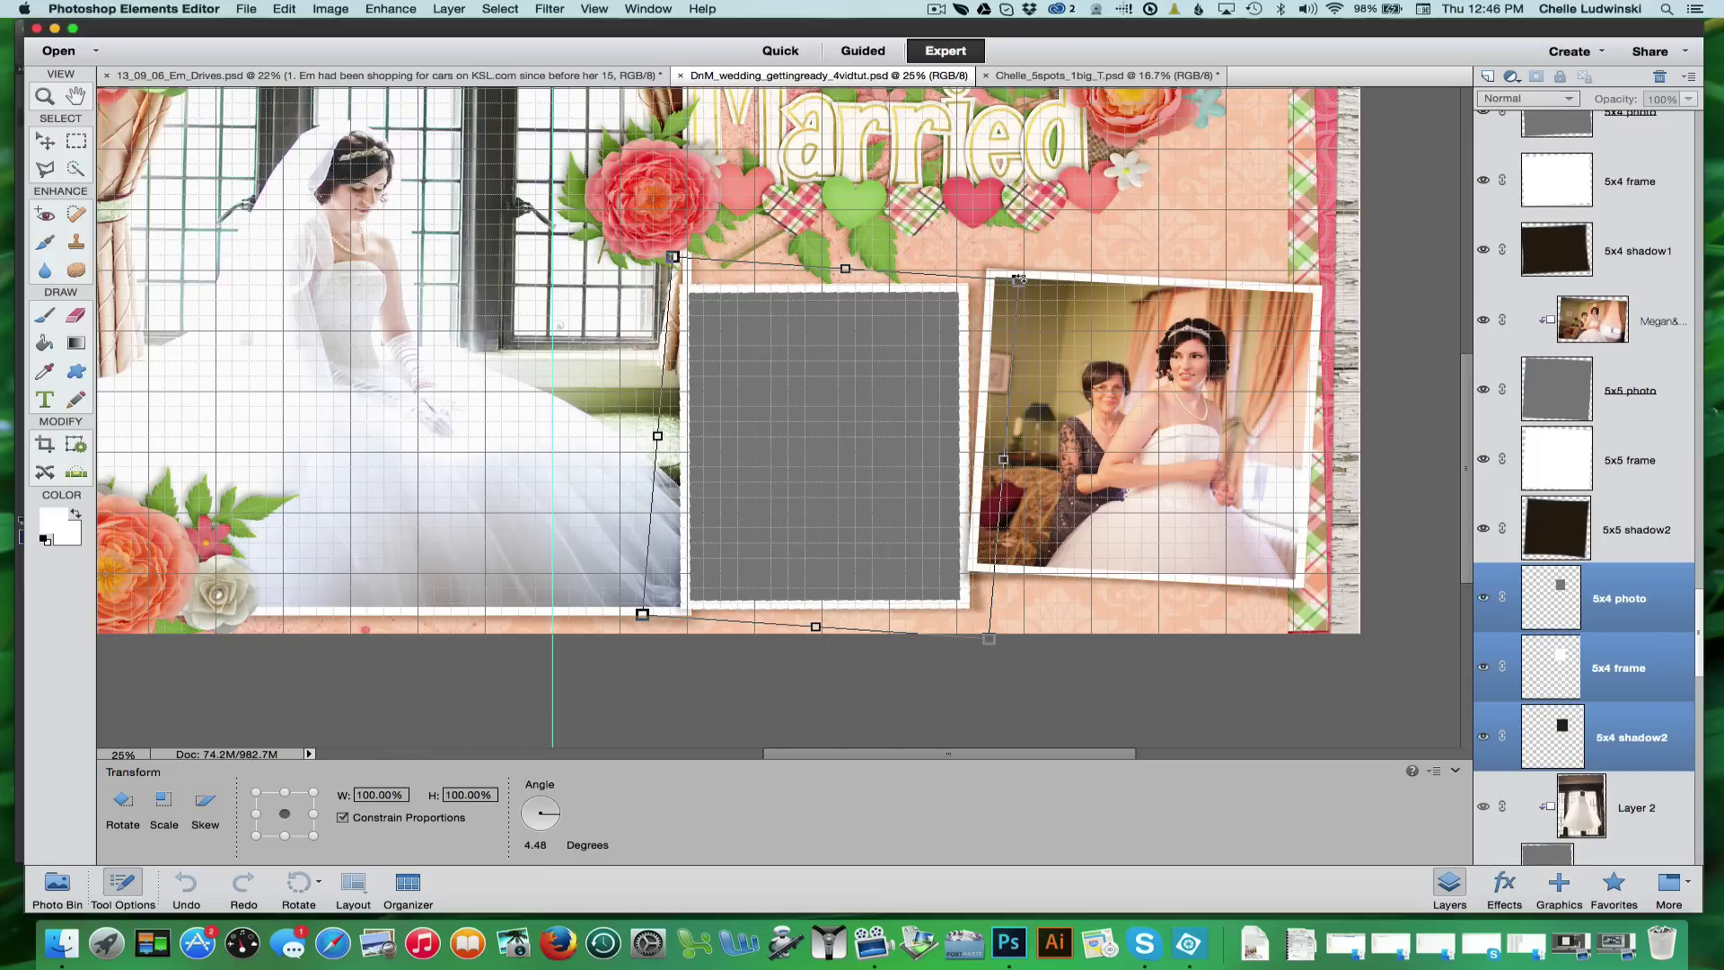
pyautogui.press('Escape')
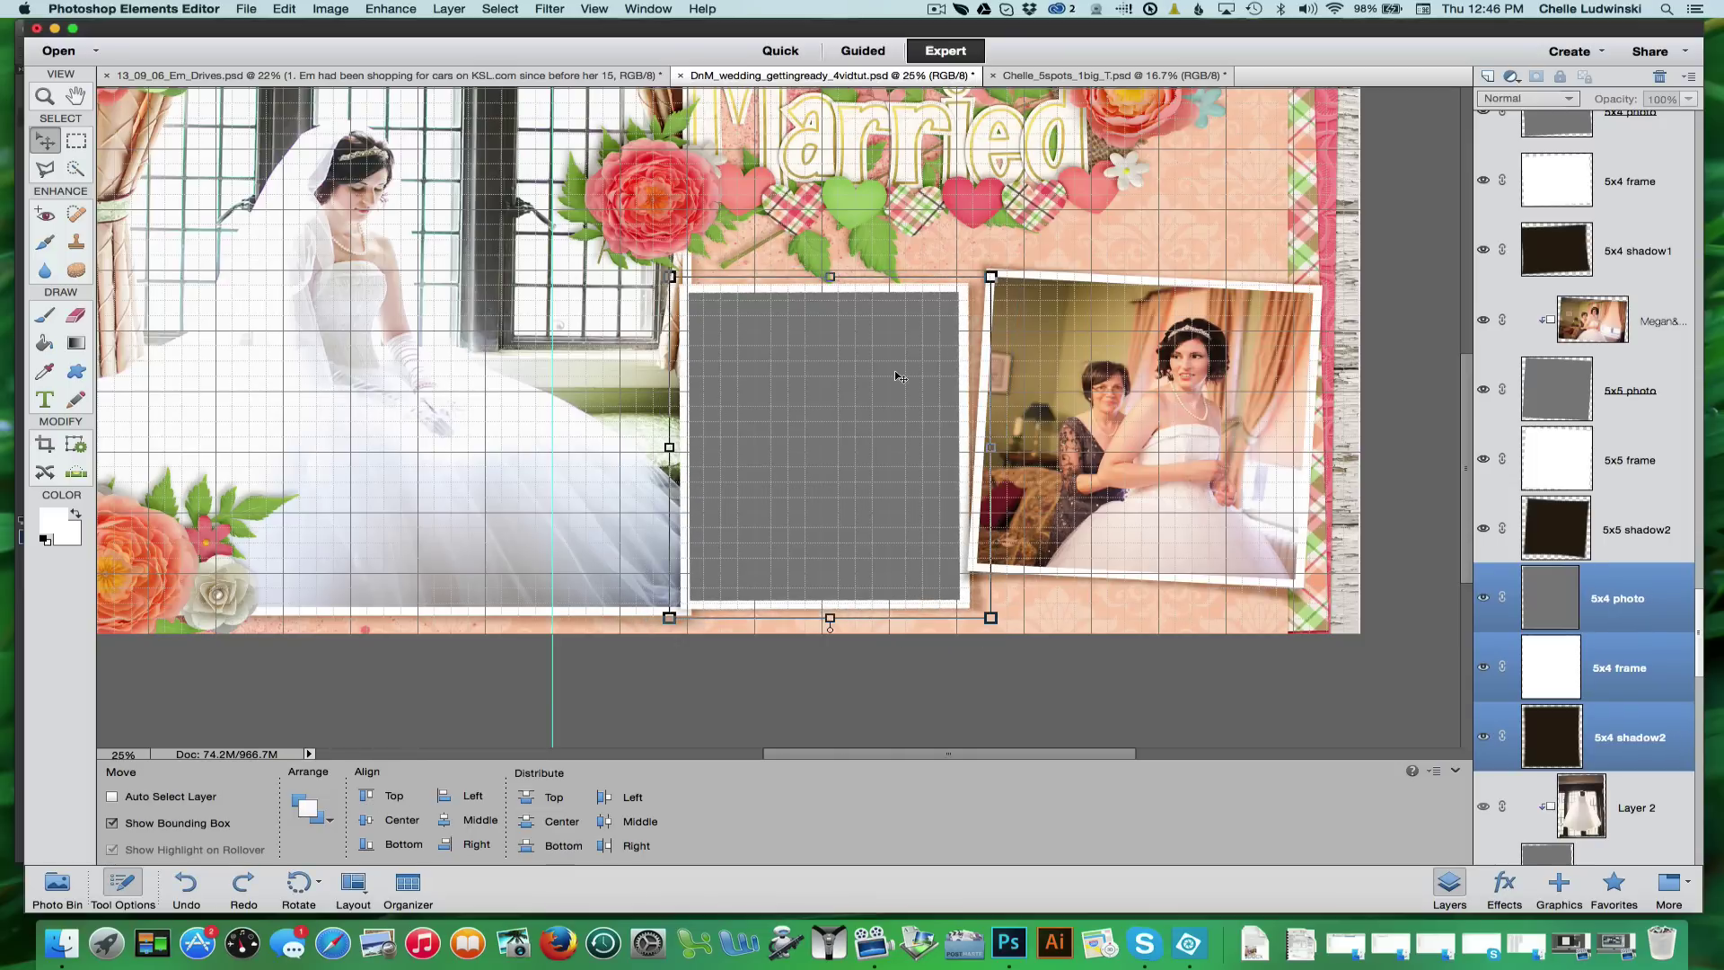
# Step: Enlarge the photo spot to 102.86% width and 124.72% height, reaching the Married banner
pyautogui.scroll(3, 898, 377)
pyautogui.hscroll(2, 898, 377)
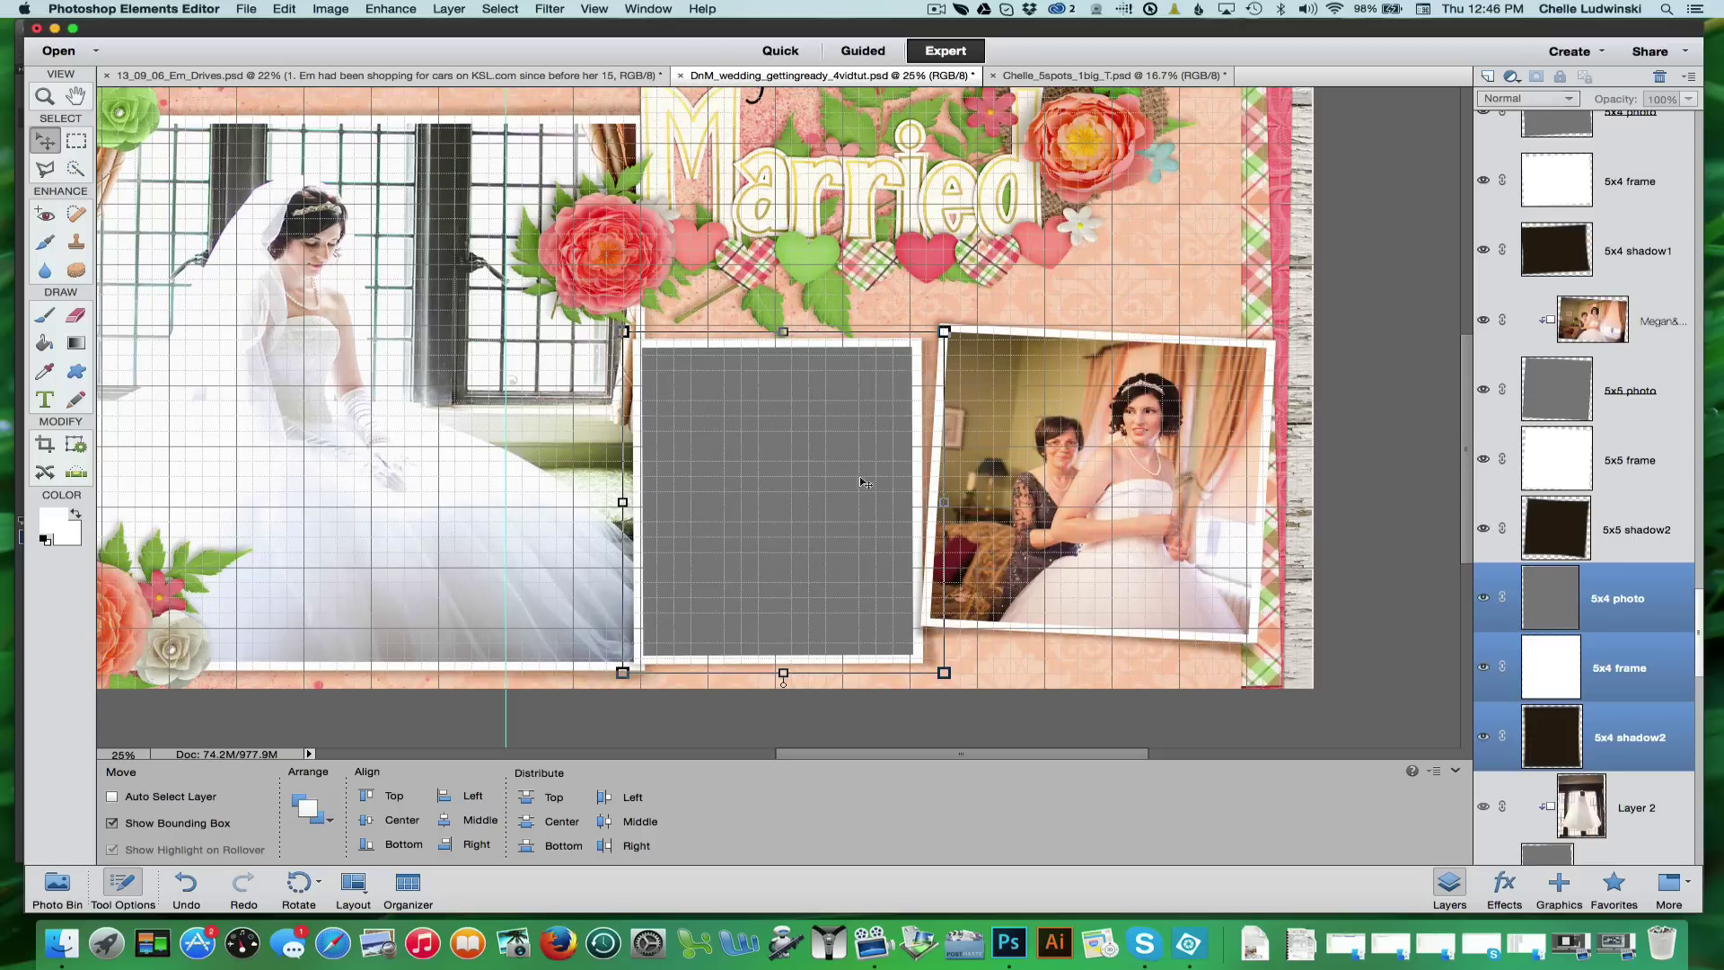
pyautogui.moveTo(944, 503); pyautogui.dragTo(954, 503)
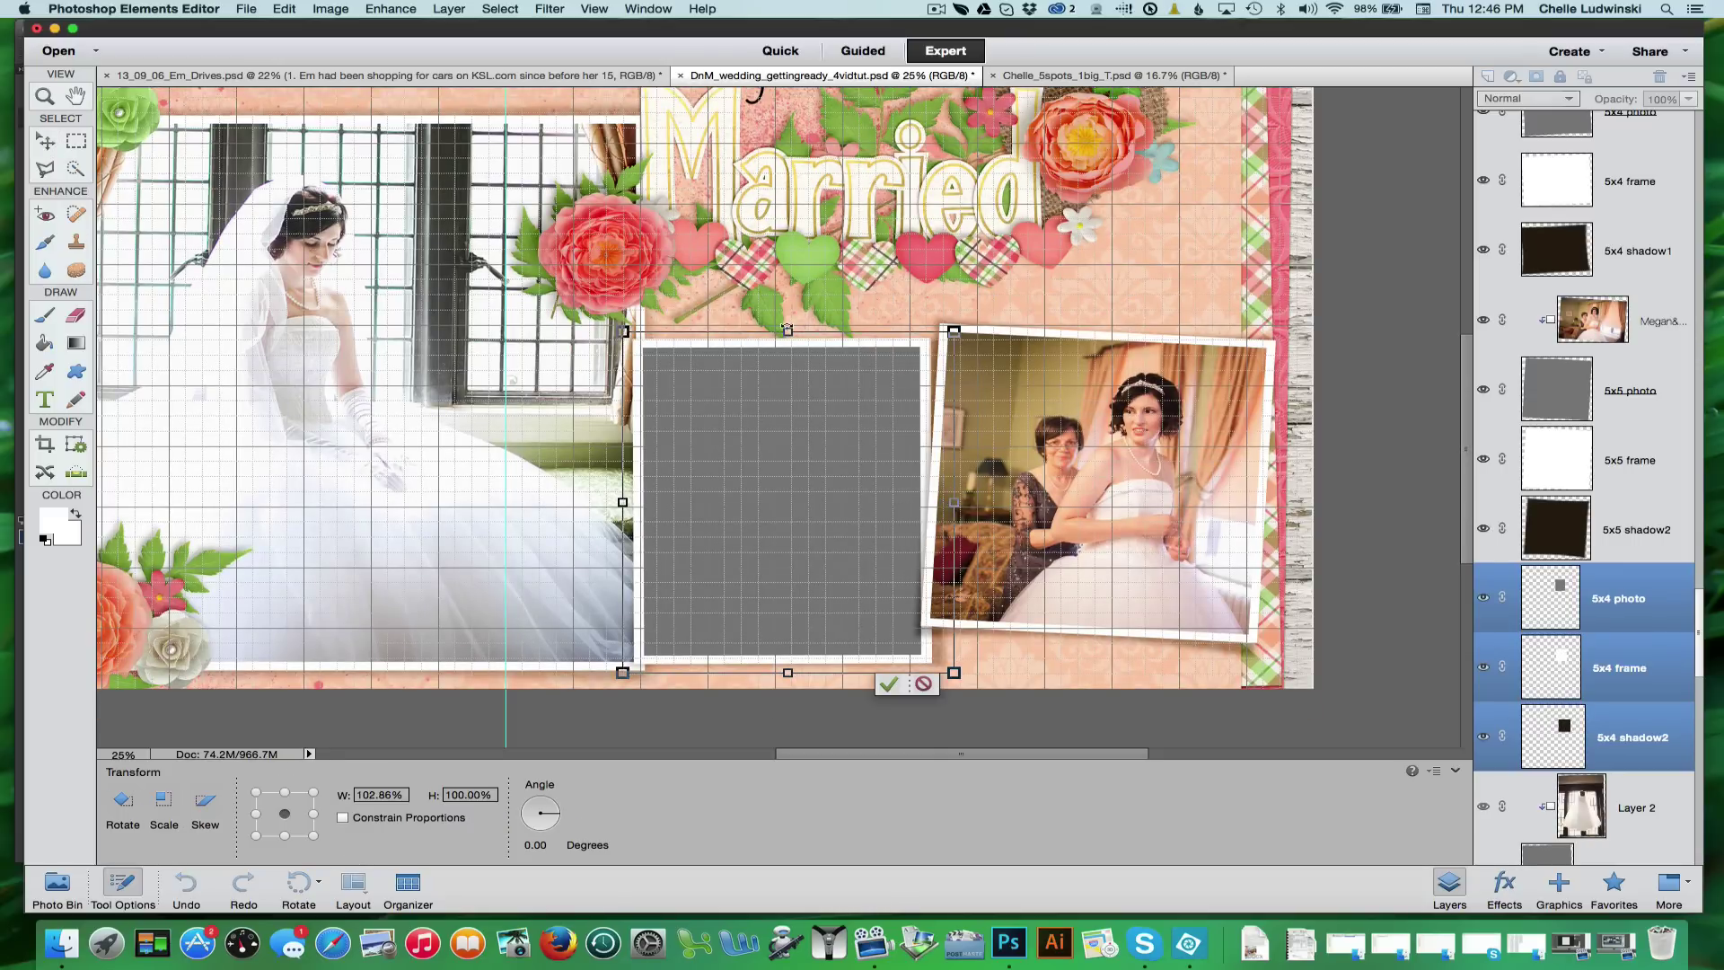
pyautogui.moveTo(787, 332); pyautogui.dragTo(786, 247)
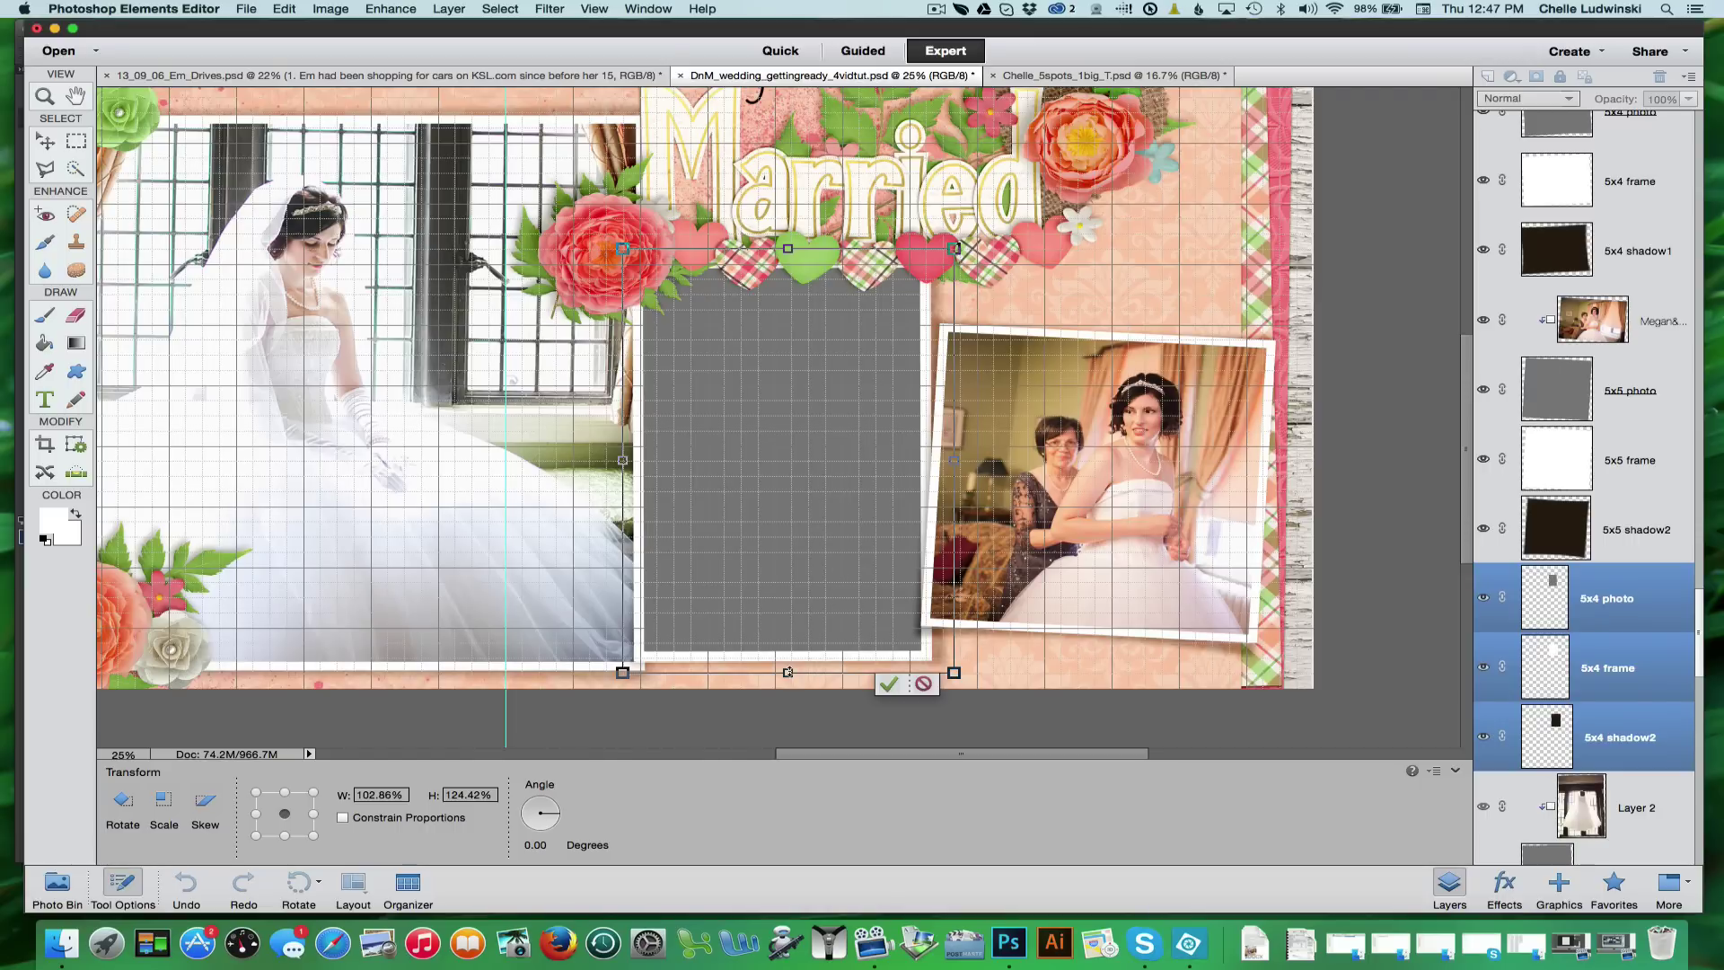
pyautogui.moveTo(787, 672); pyautogui.dragTo(788, 672)
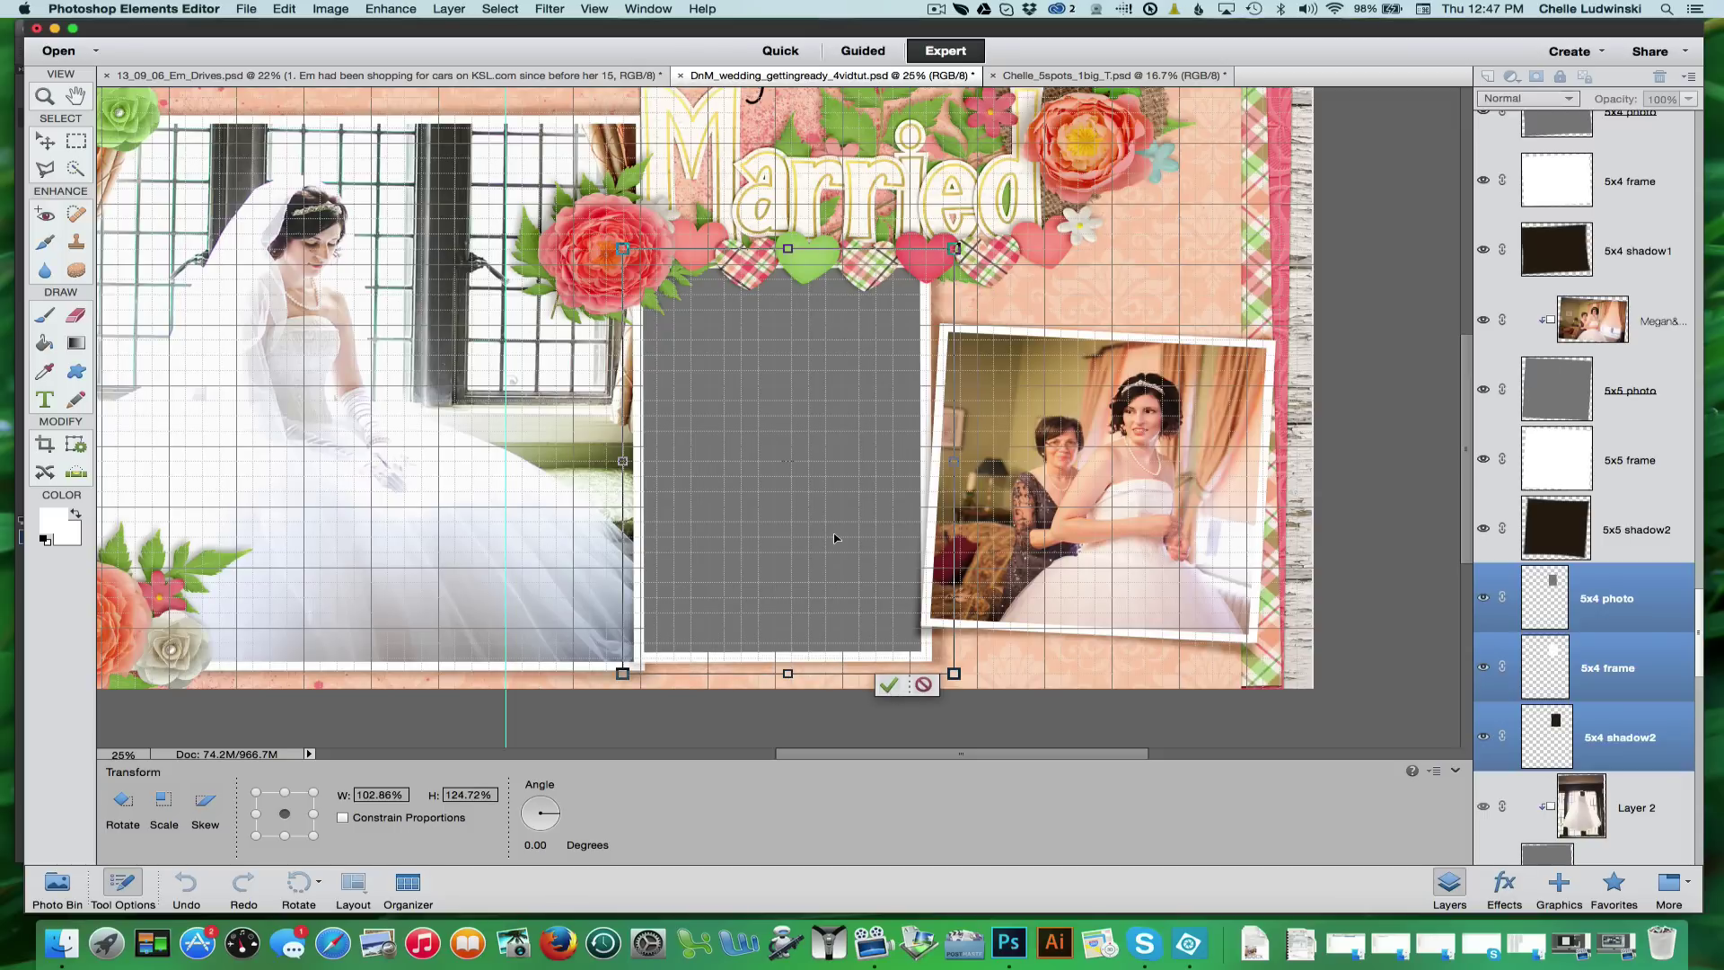
pyautogui.click(892, 686)
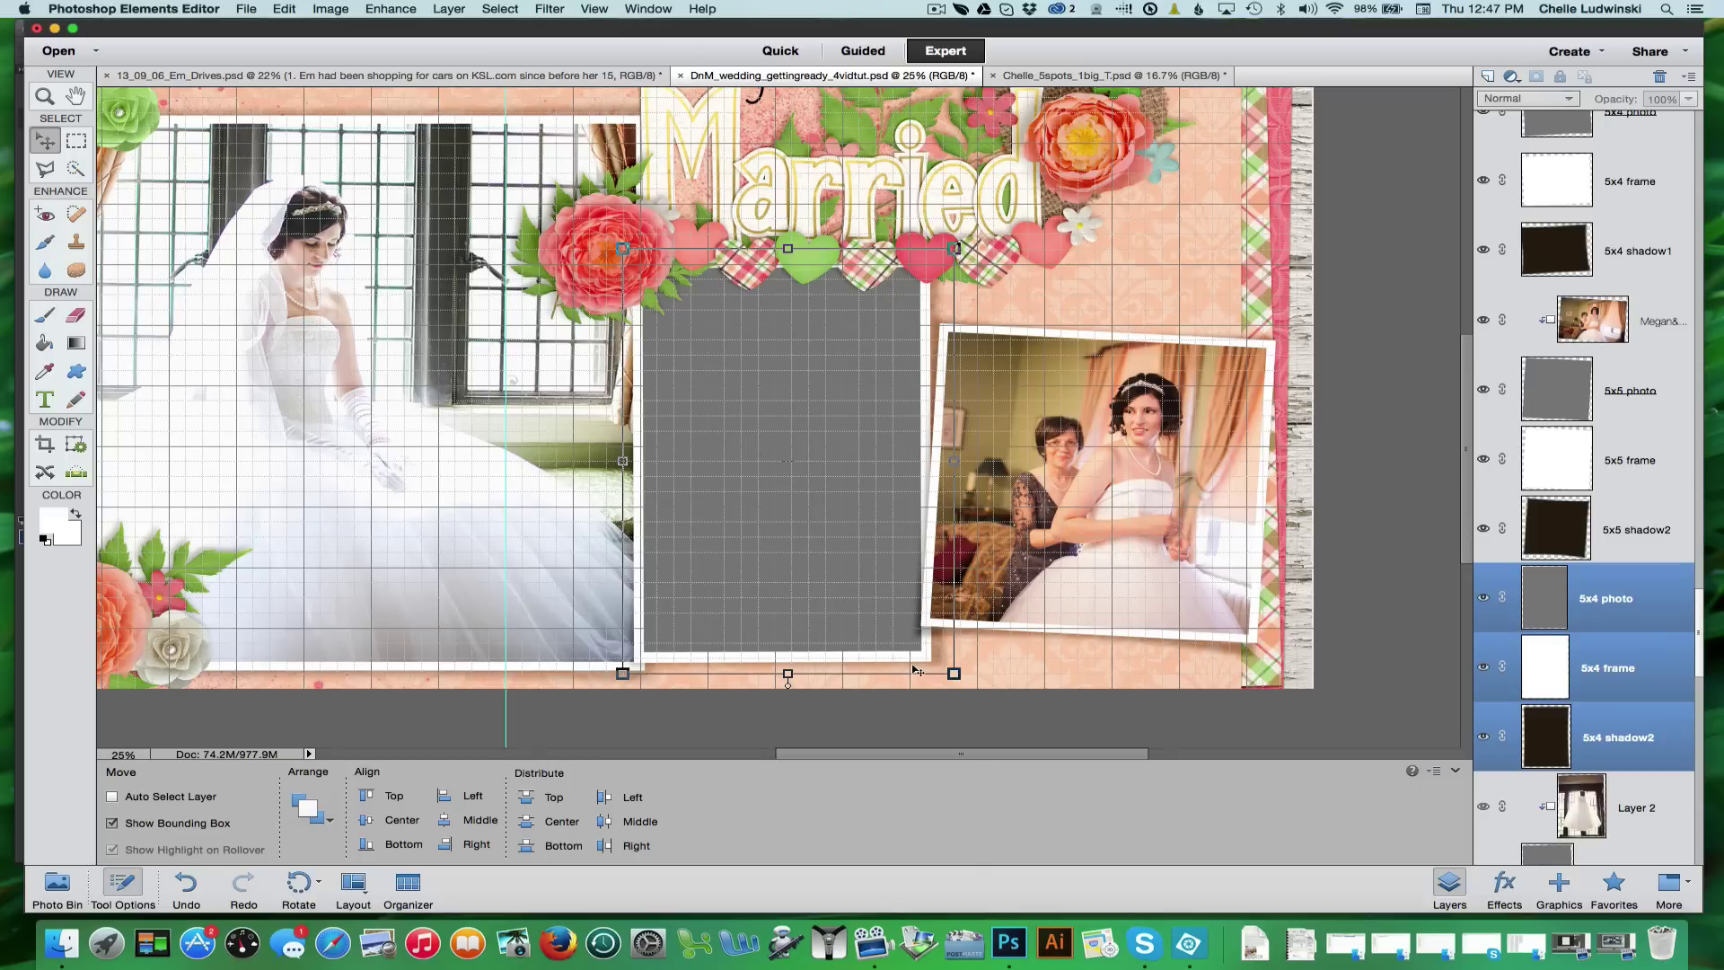
# Step: Zoom in and select only the 5x4 photo layer
pyautogui.press('super+equal')
pyautogui.press('super+equal')
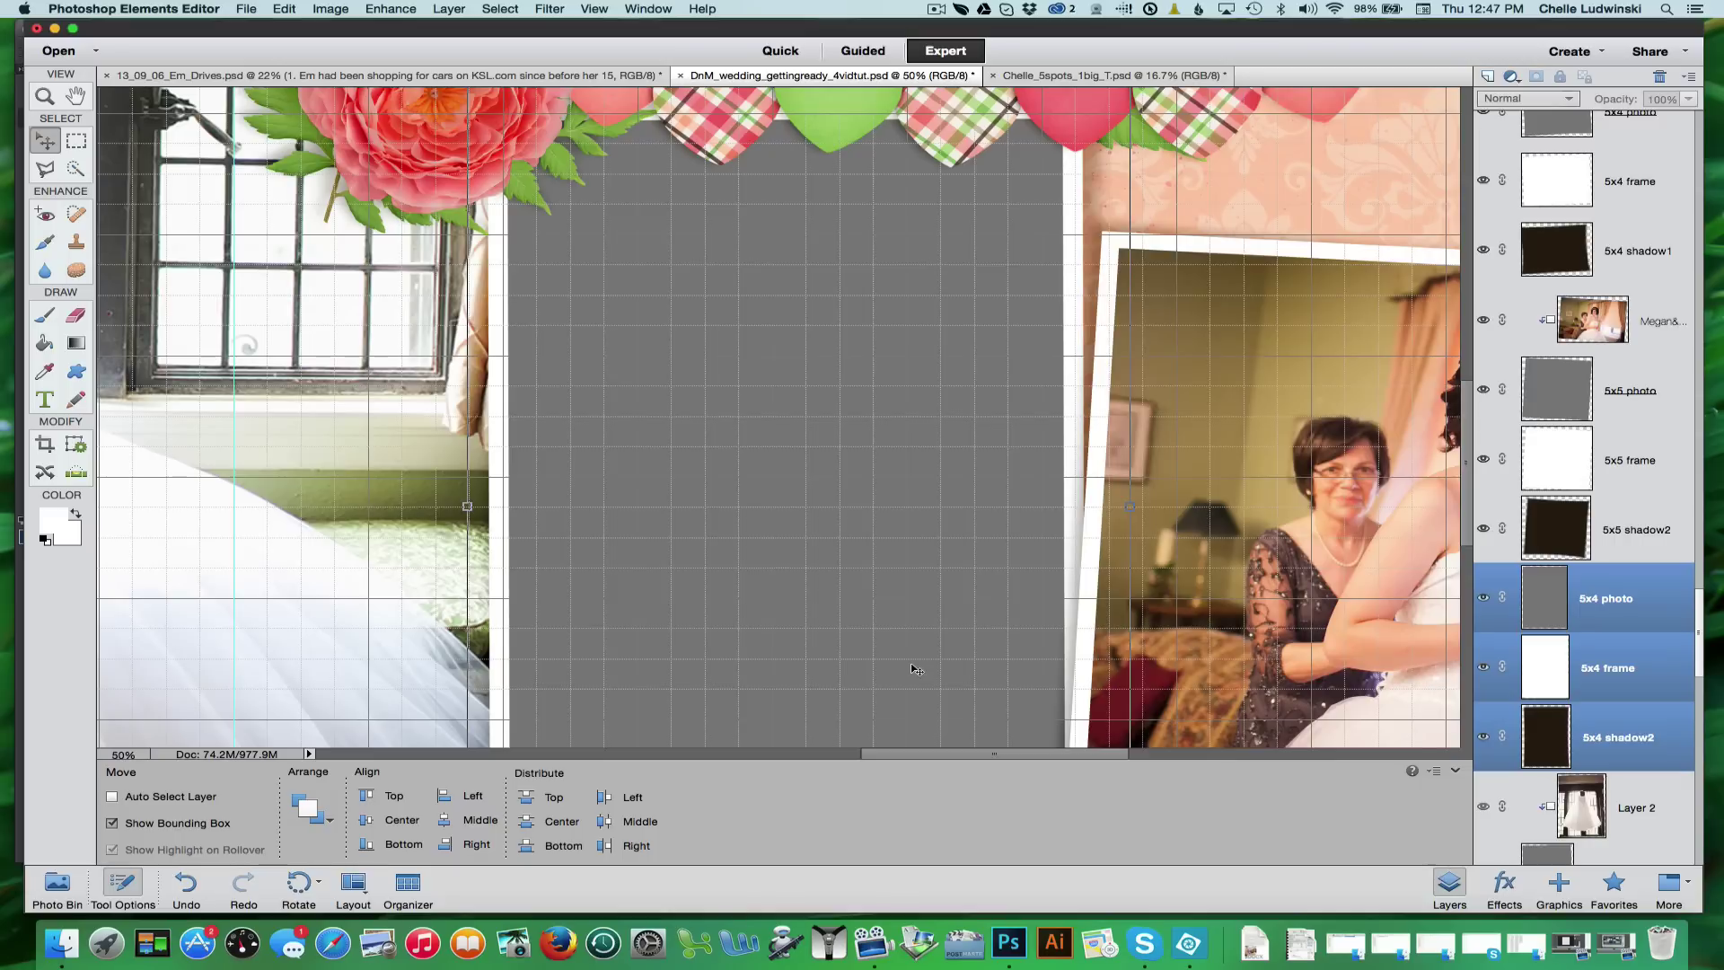
pyautogui.scroll(-5, 914, 669)
pyautogui.hscroll(4, 914, 668)
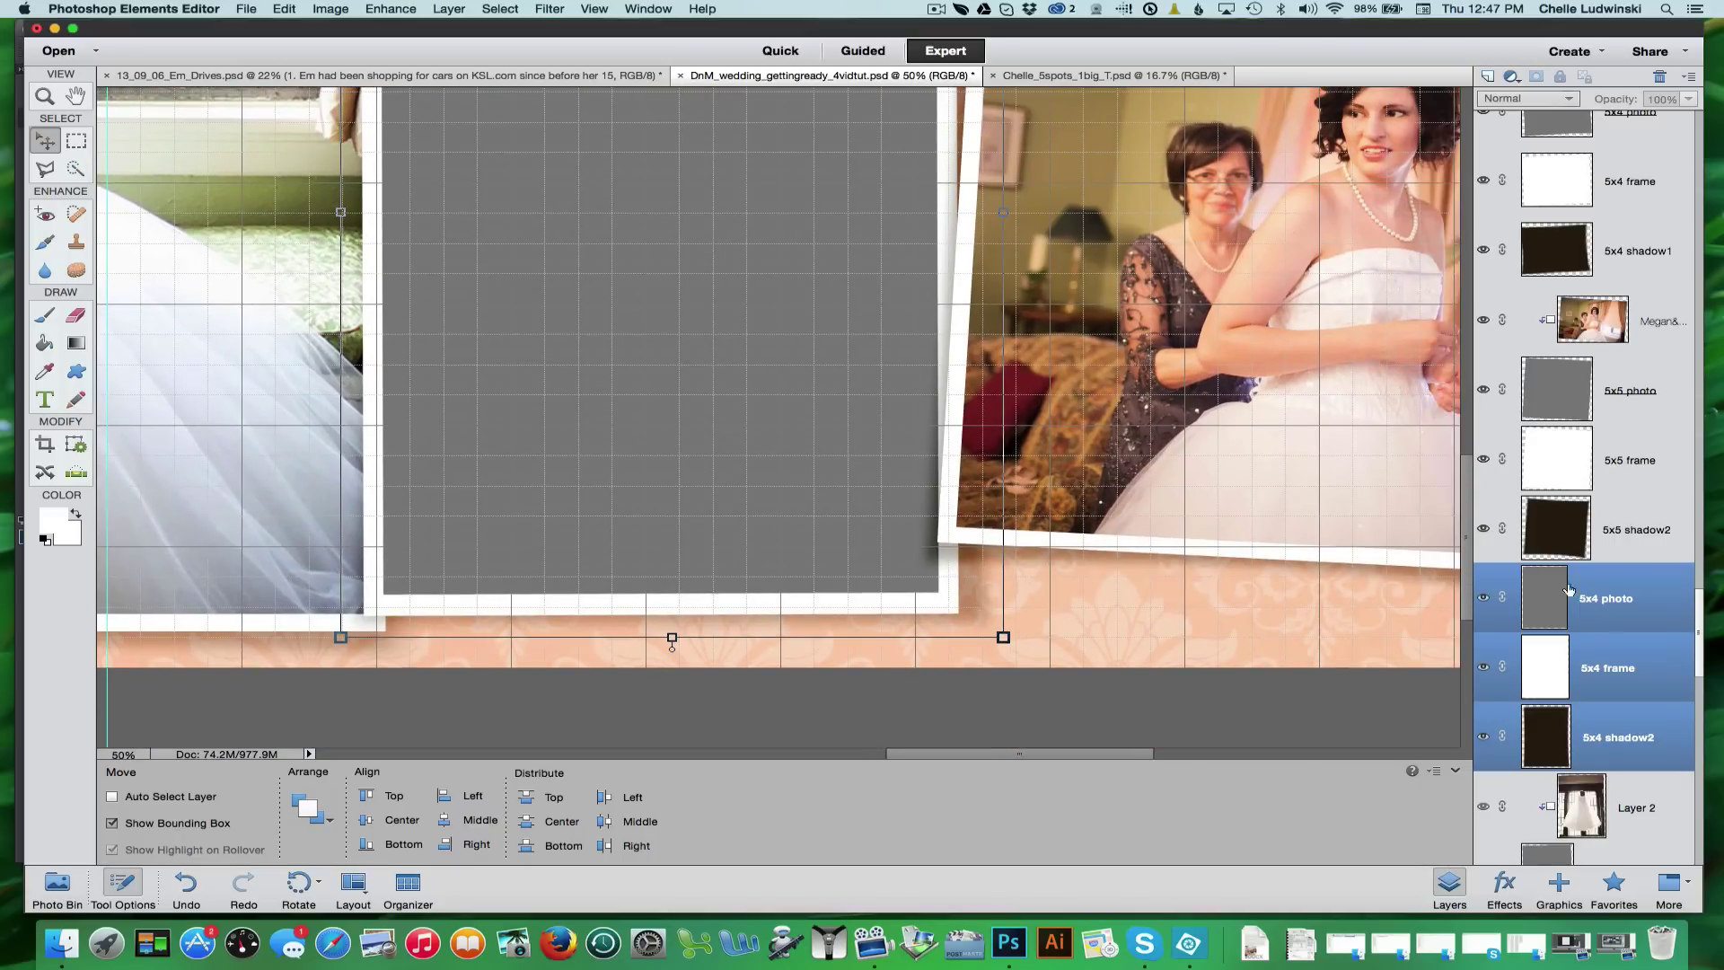
pyautogui.click(1615, 583)
pyautogui.keyDown('shift'); pyautogui.click(1621, 675); pyautogui.keyUp('shift')
pyautogui.click(1621, 621)
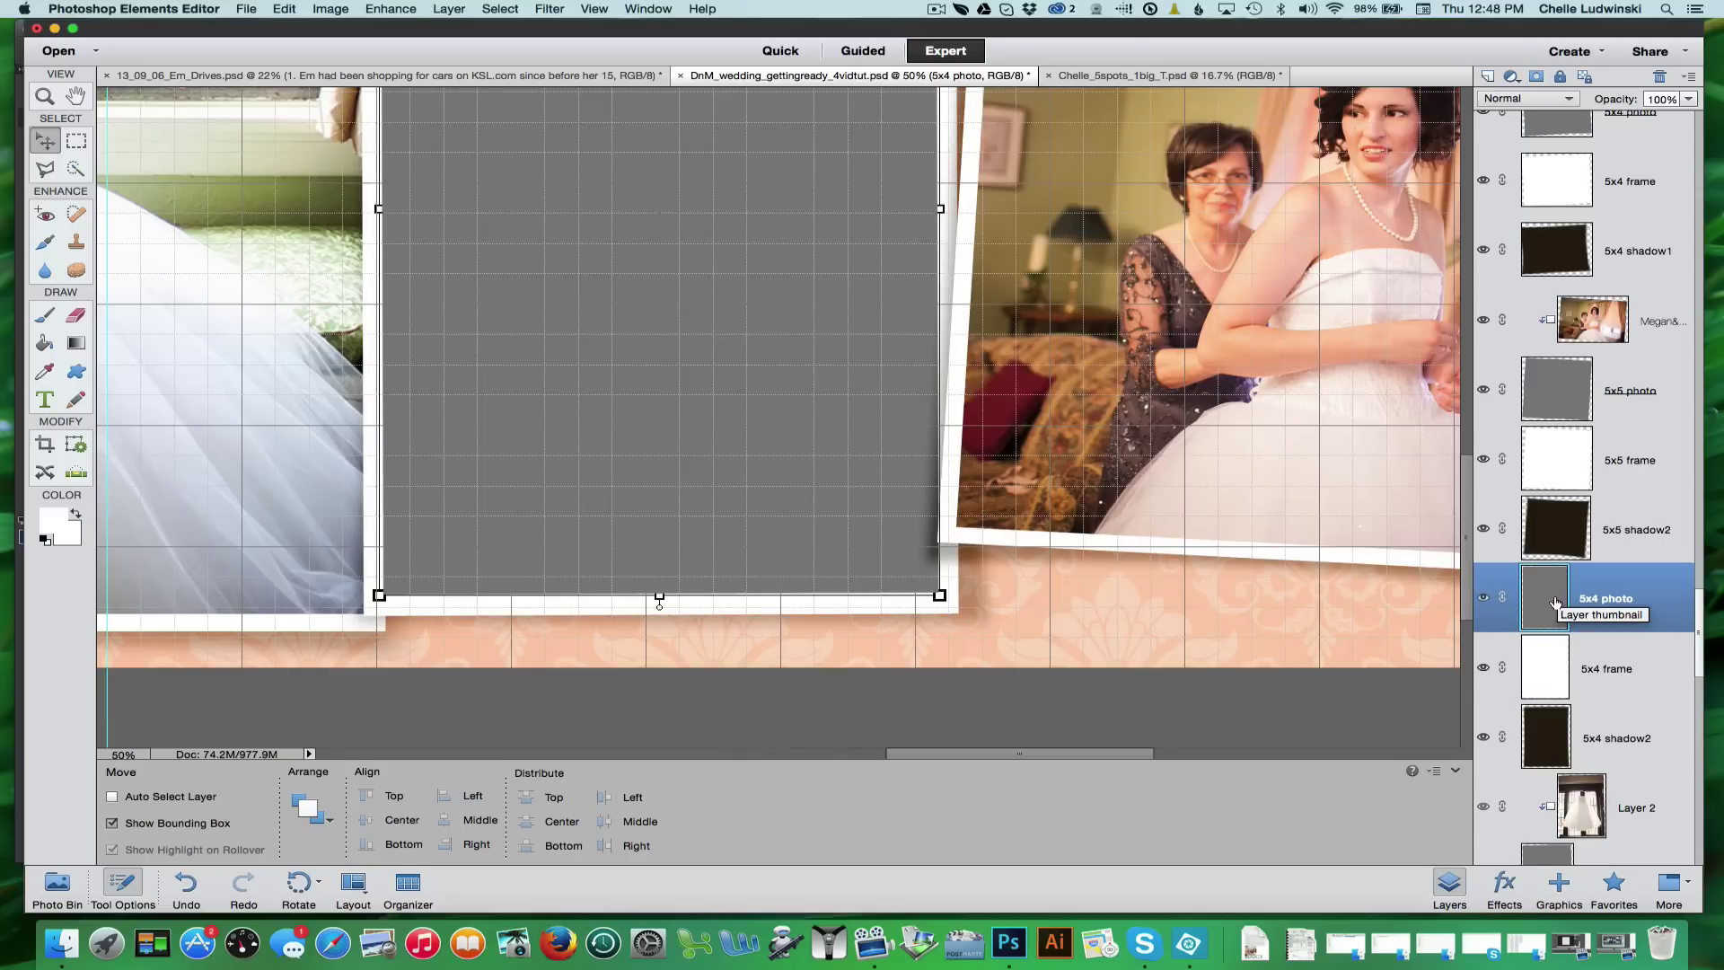
# Step: Hide the grid and stretch the 5x4 photo to 100.63% height inside its frame
pyautogui.click(659, 596)
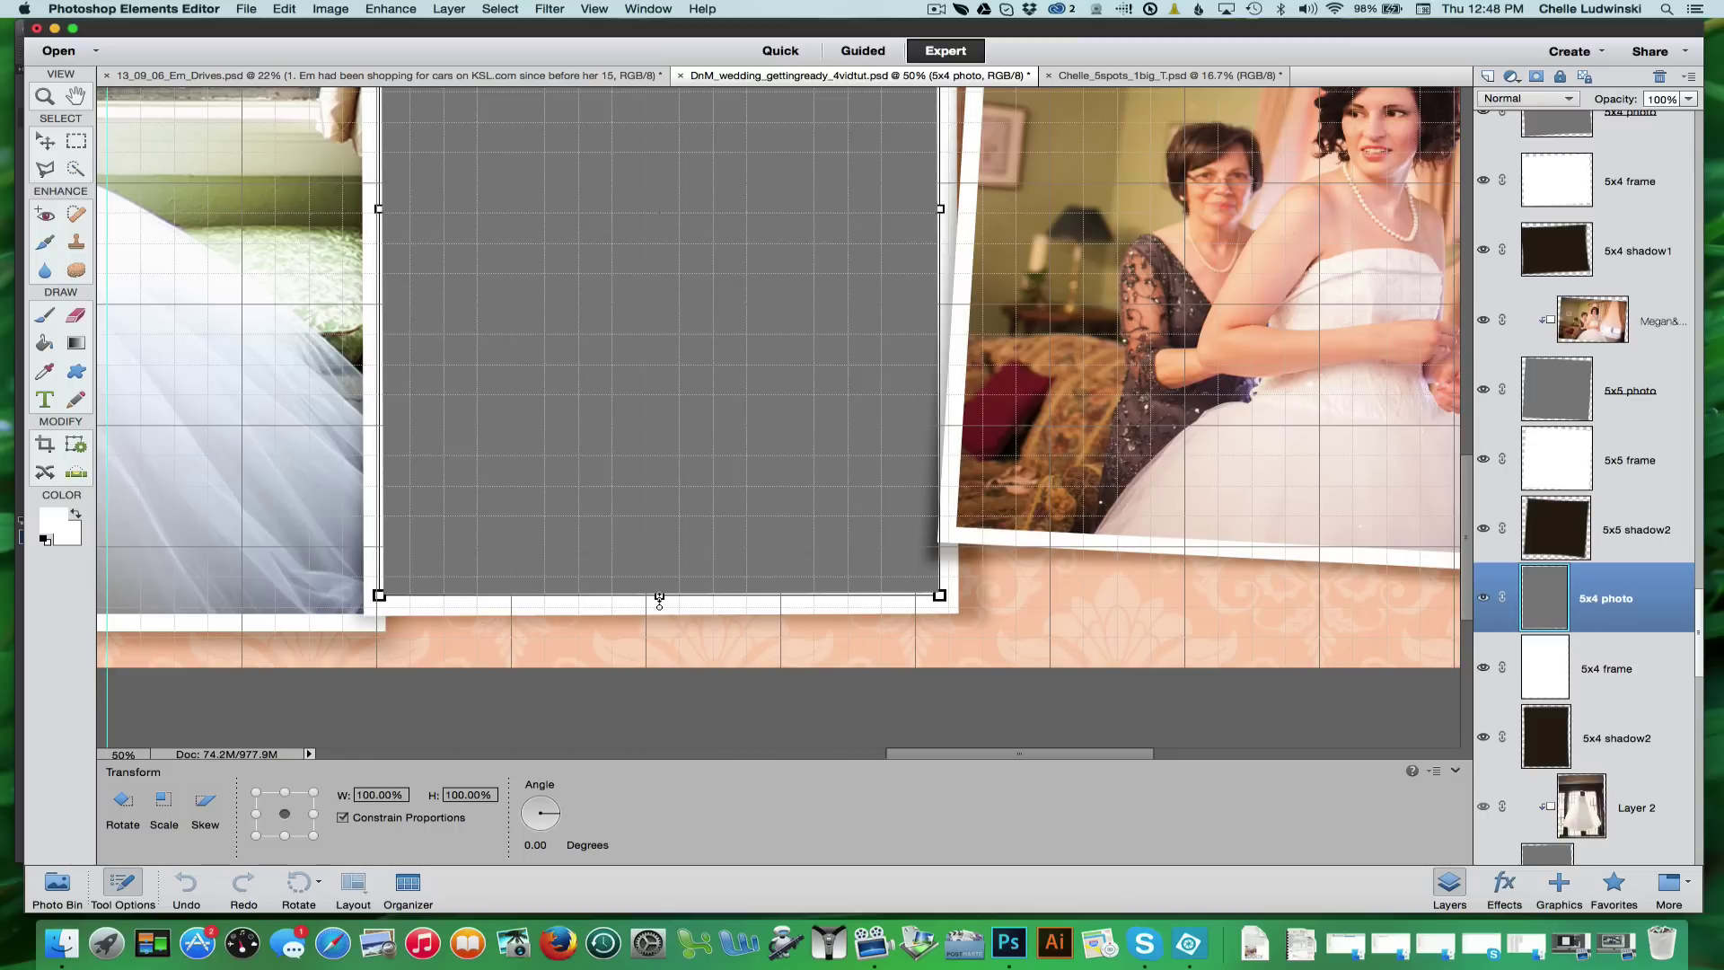
pyautogui.click(659, 595)
pyautogui.press('super+equal')
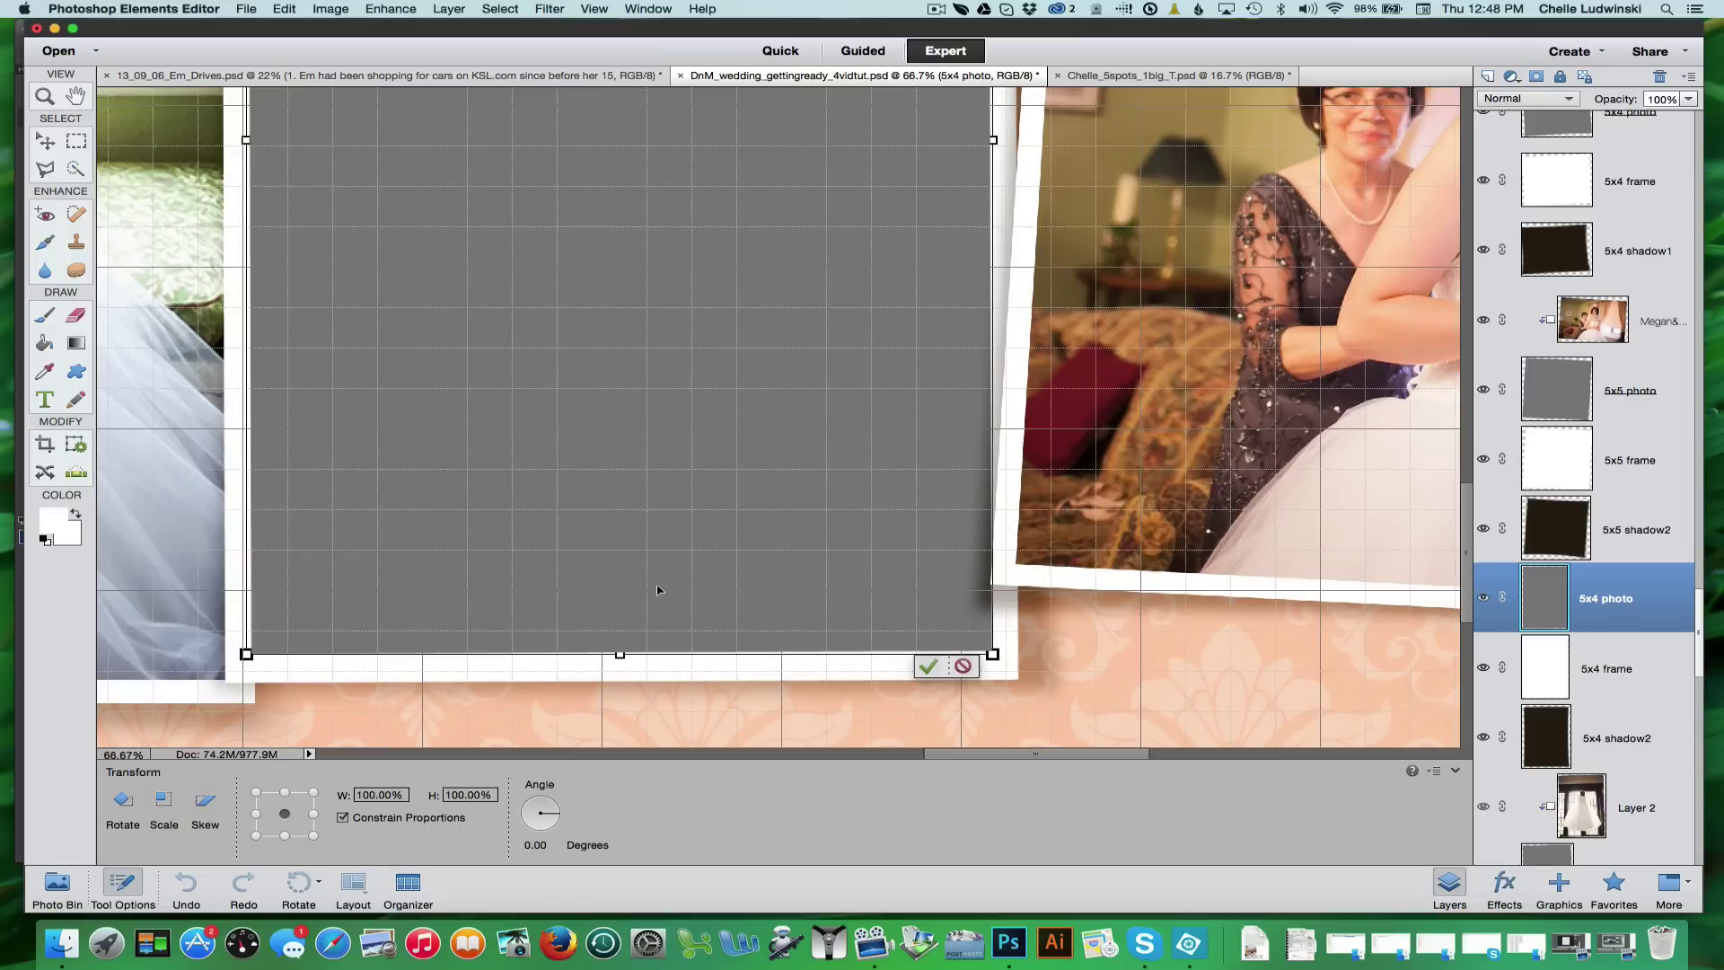
pyautogui.scroll(-3, 659, 593)
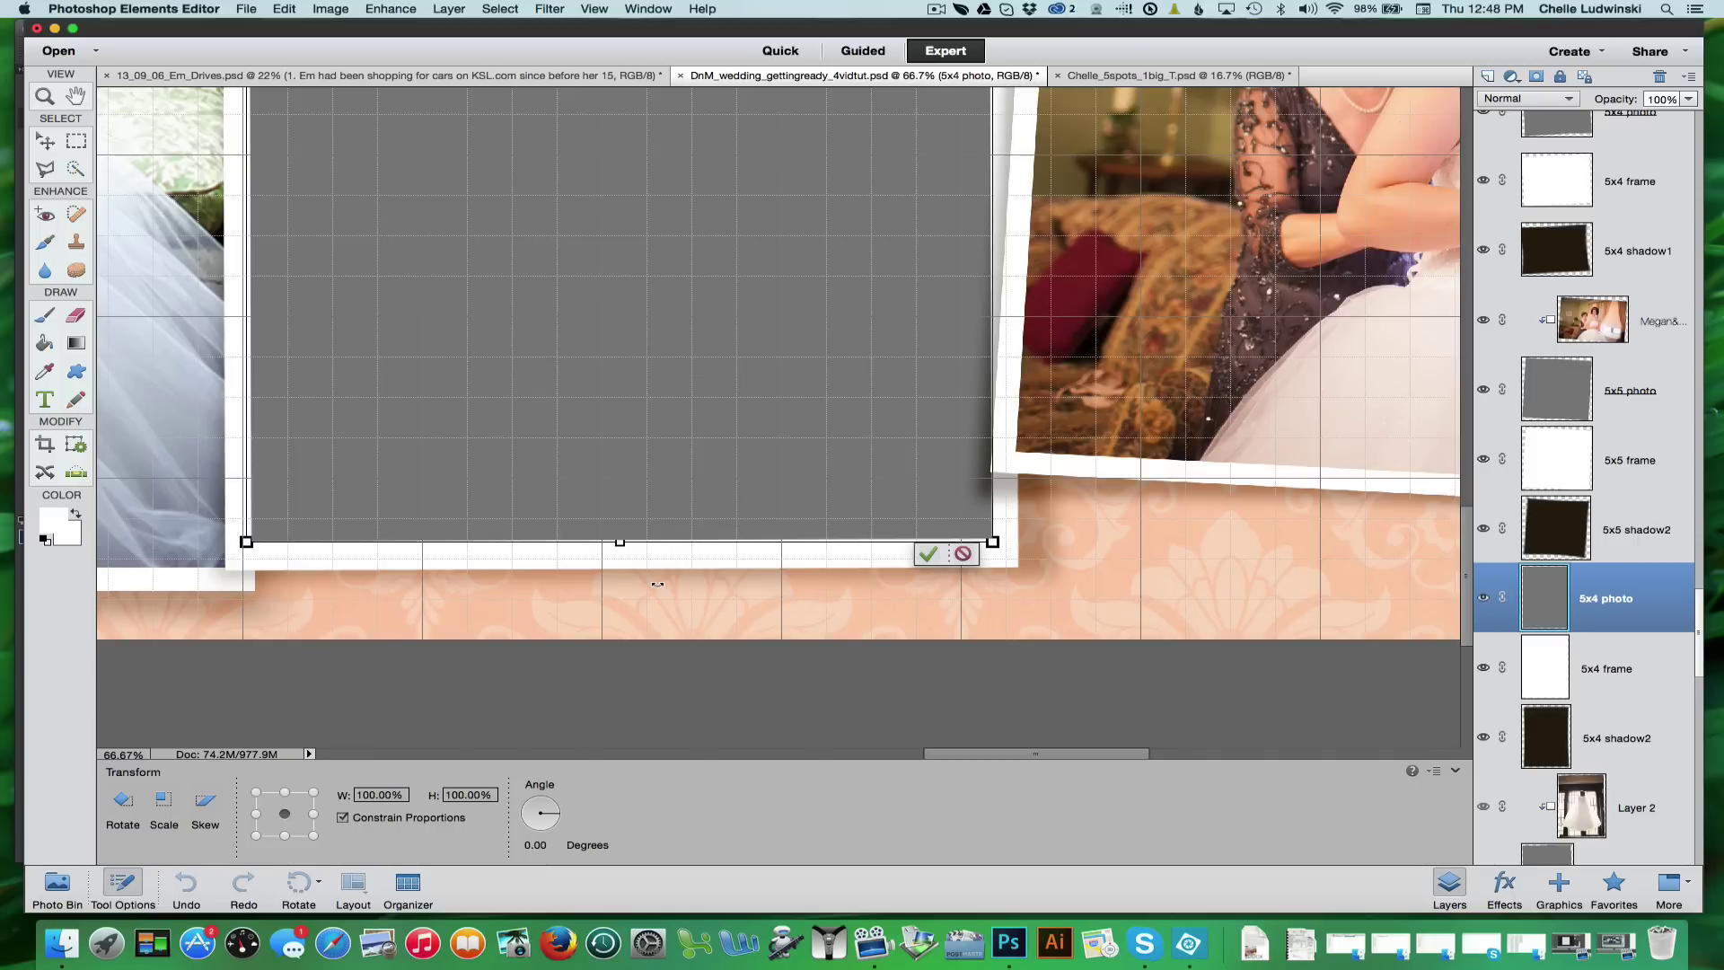
pyautogui.press('super+apostrophe')
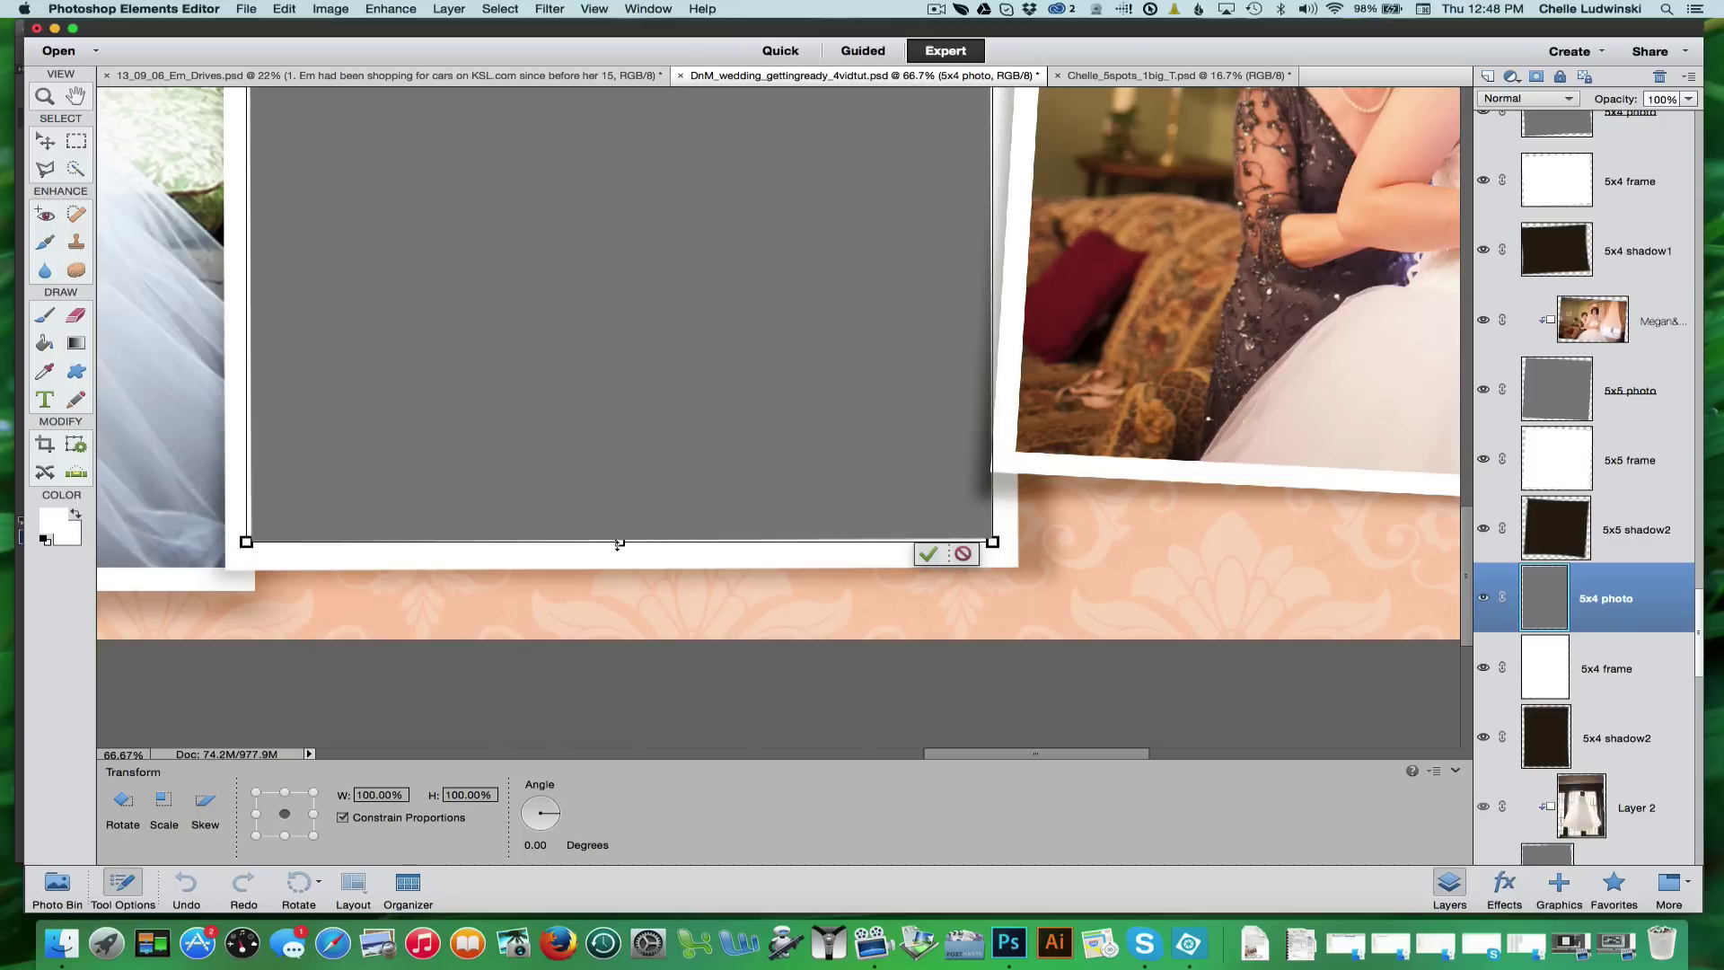
pyautogui.moveTo(613, 543); pyautogui.dragTo(619, 545)
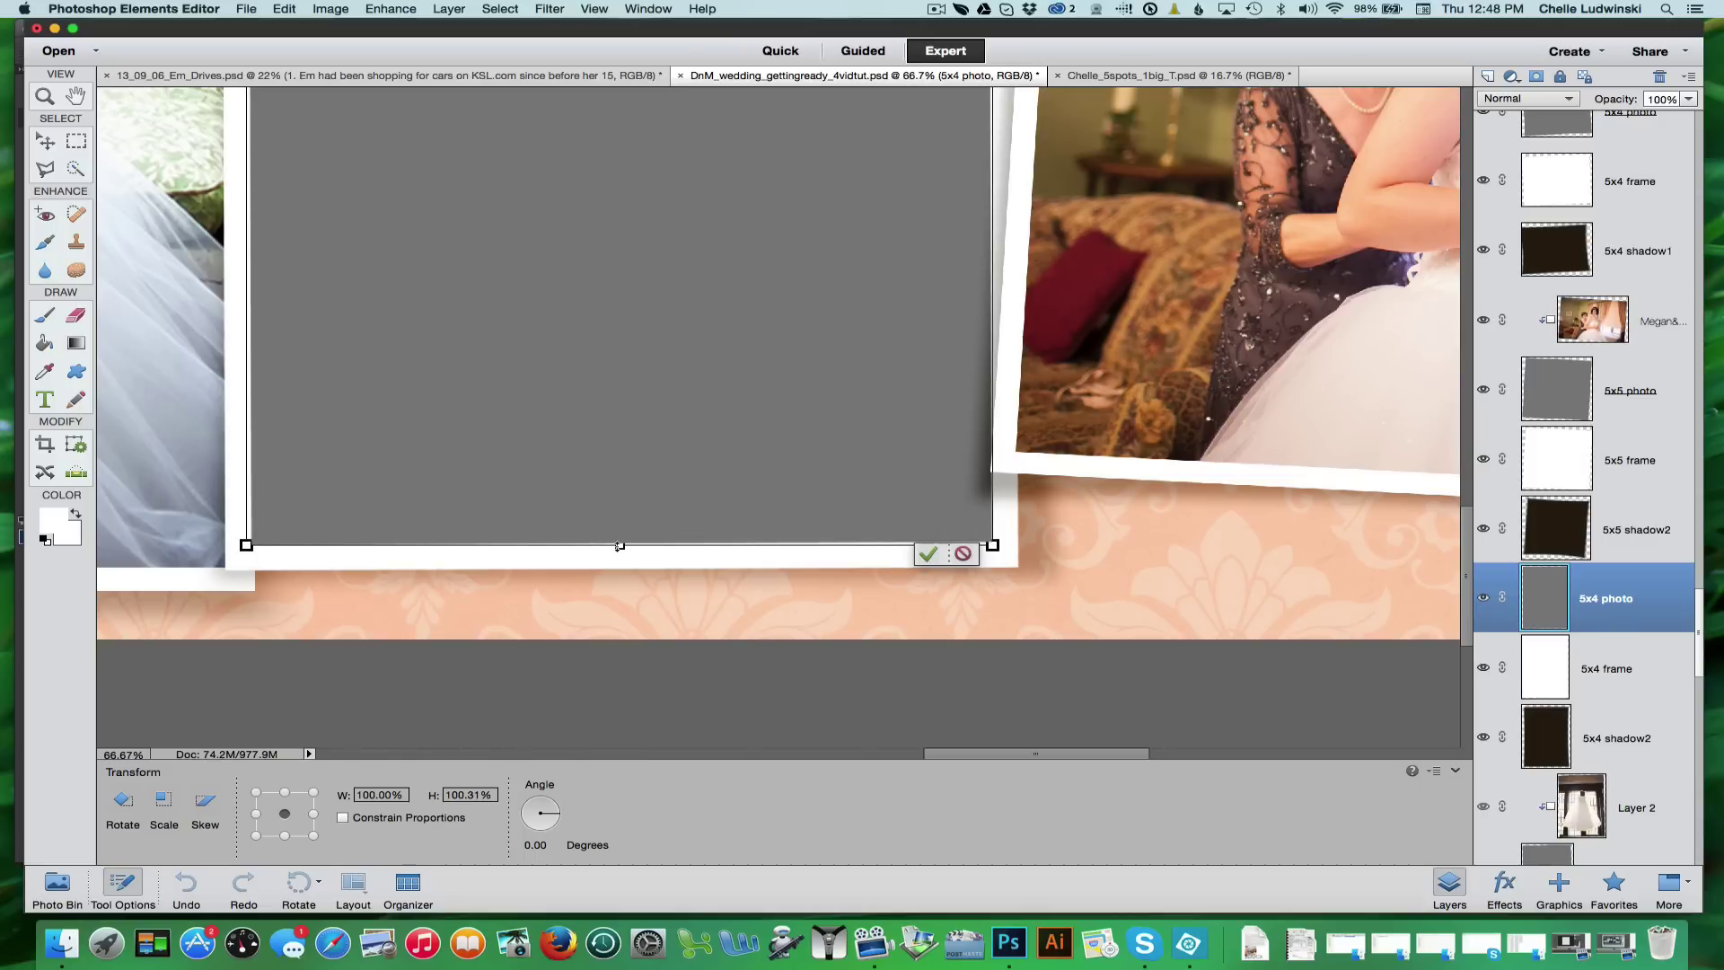
pyautogui.moveTo(620, 546); pyautogui.dragTo(619, 546)
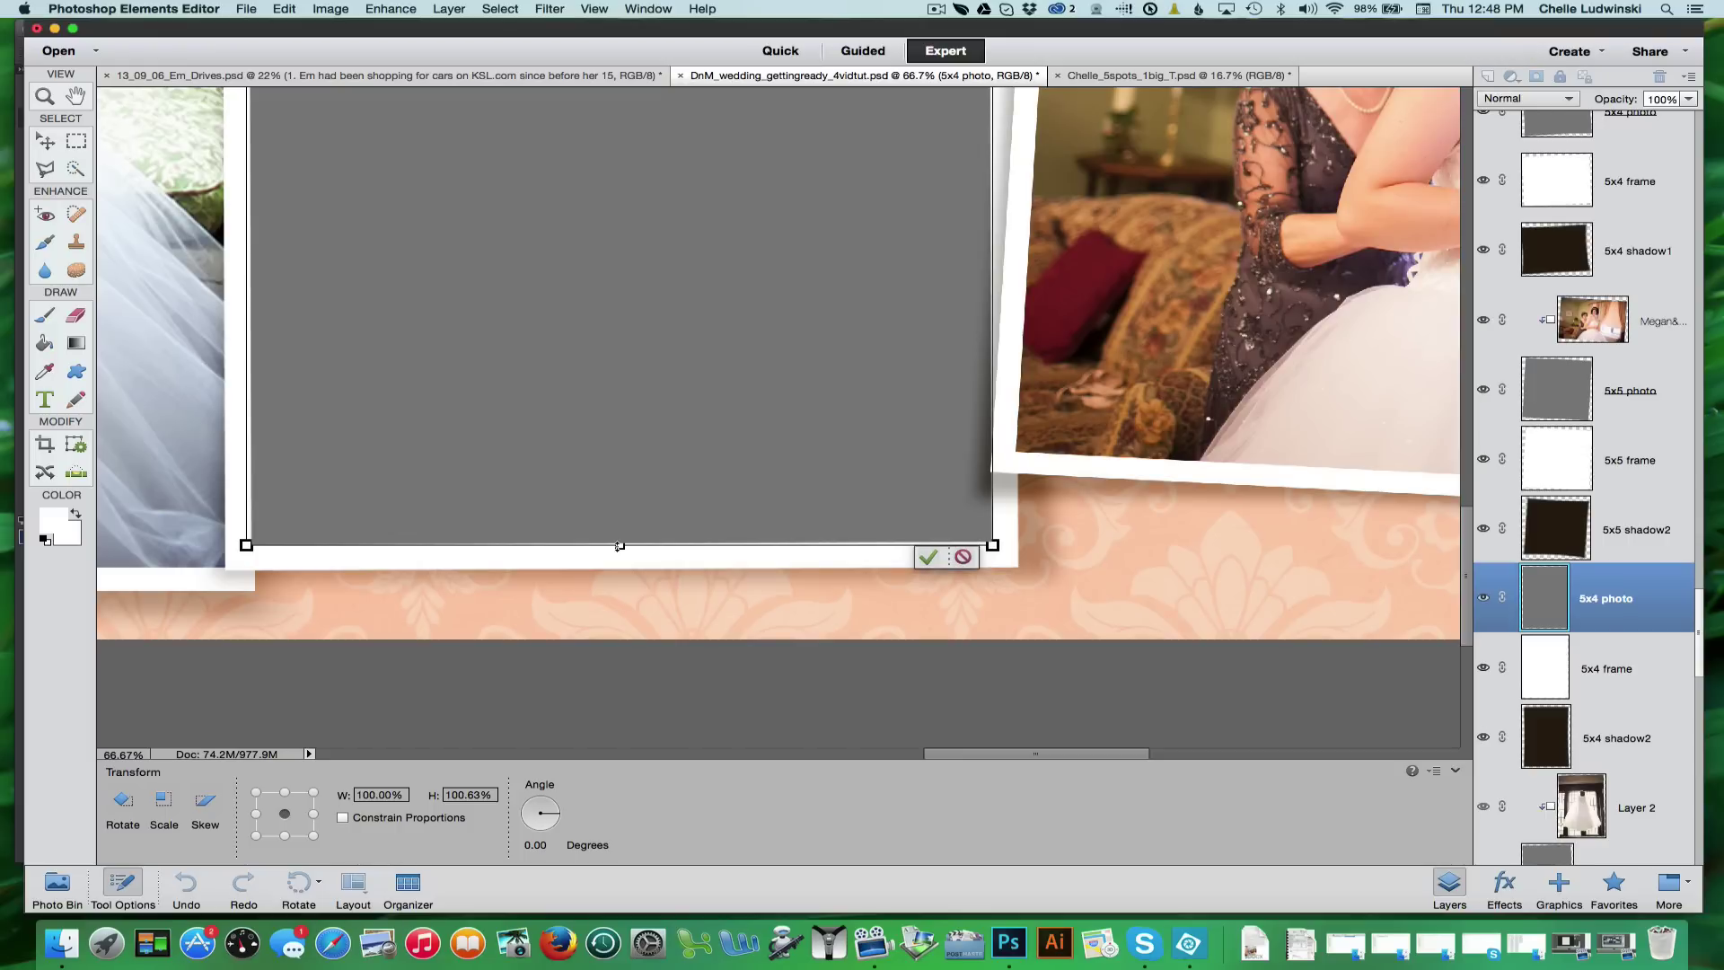
pyautogui.click(929, 558)
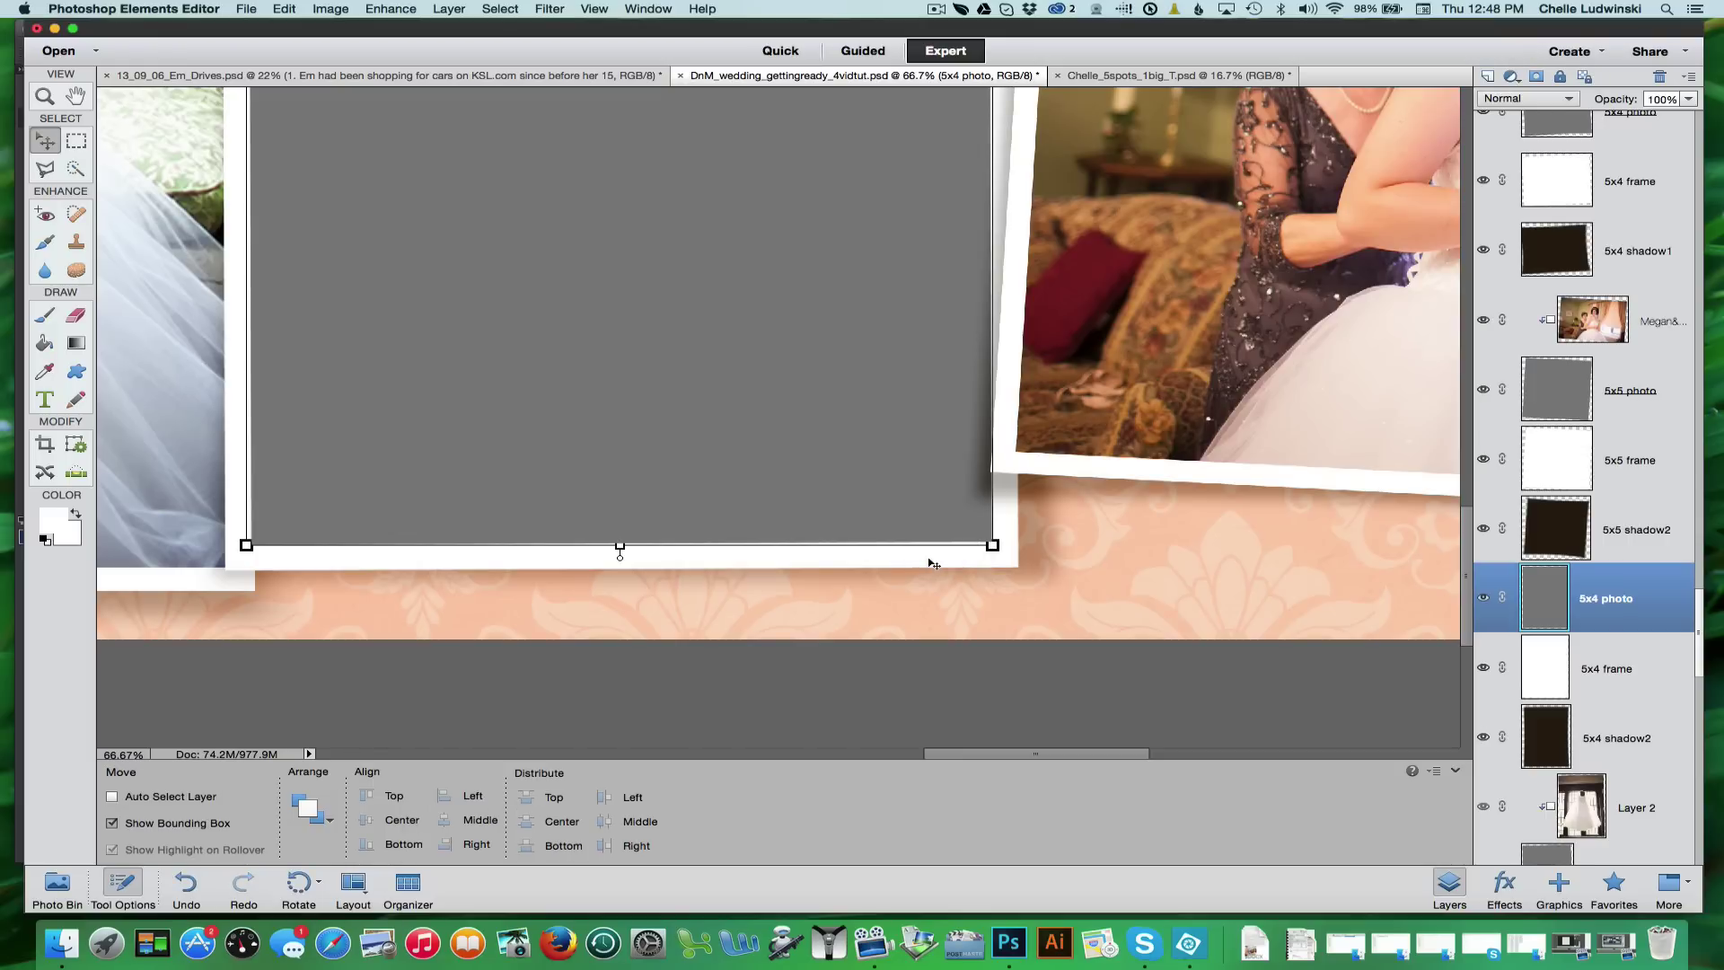
pyautogui.press('super+minus')
# Step: Tilt the 5x4 photo, frame and shadow together to -2.15° and nudge them into place
pyautogui.press('super+minus')
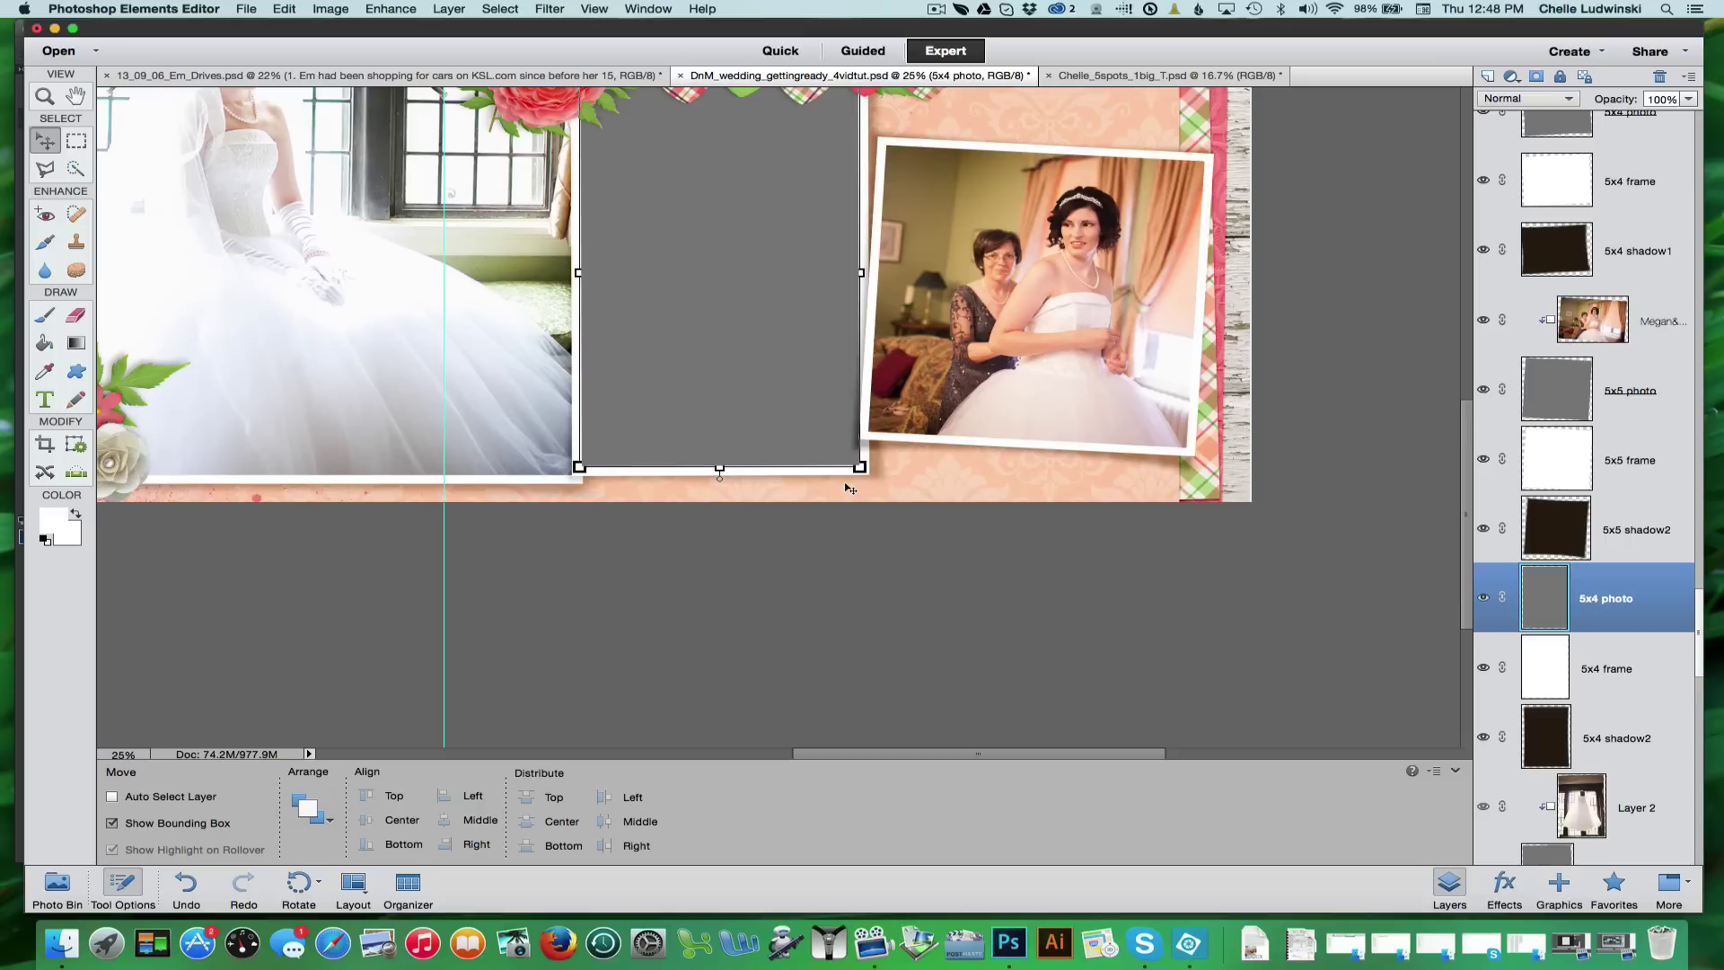
pyautogui.press('super+minus')
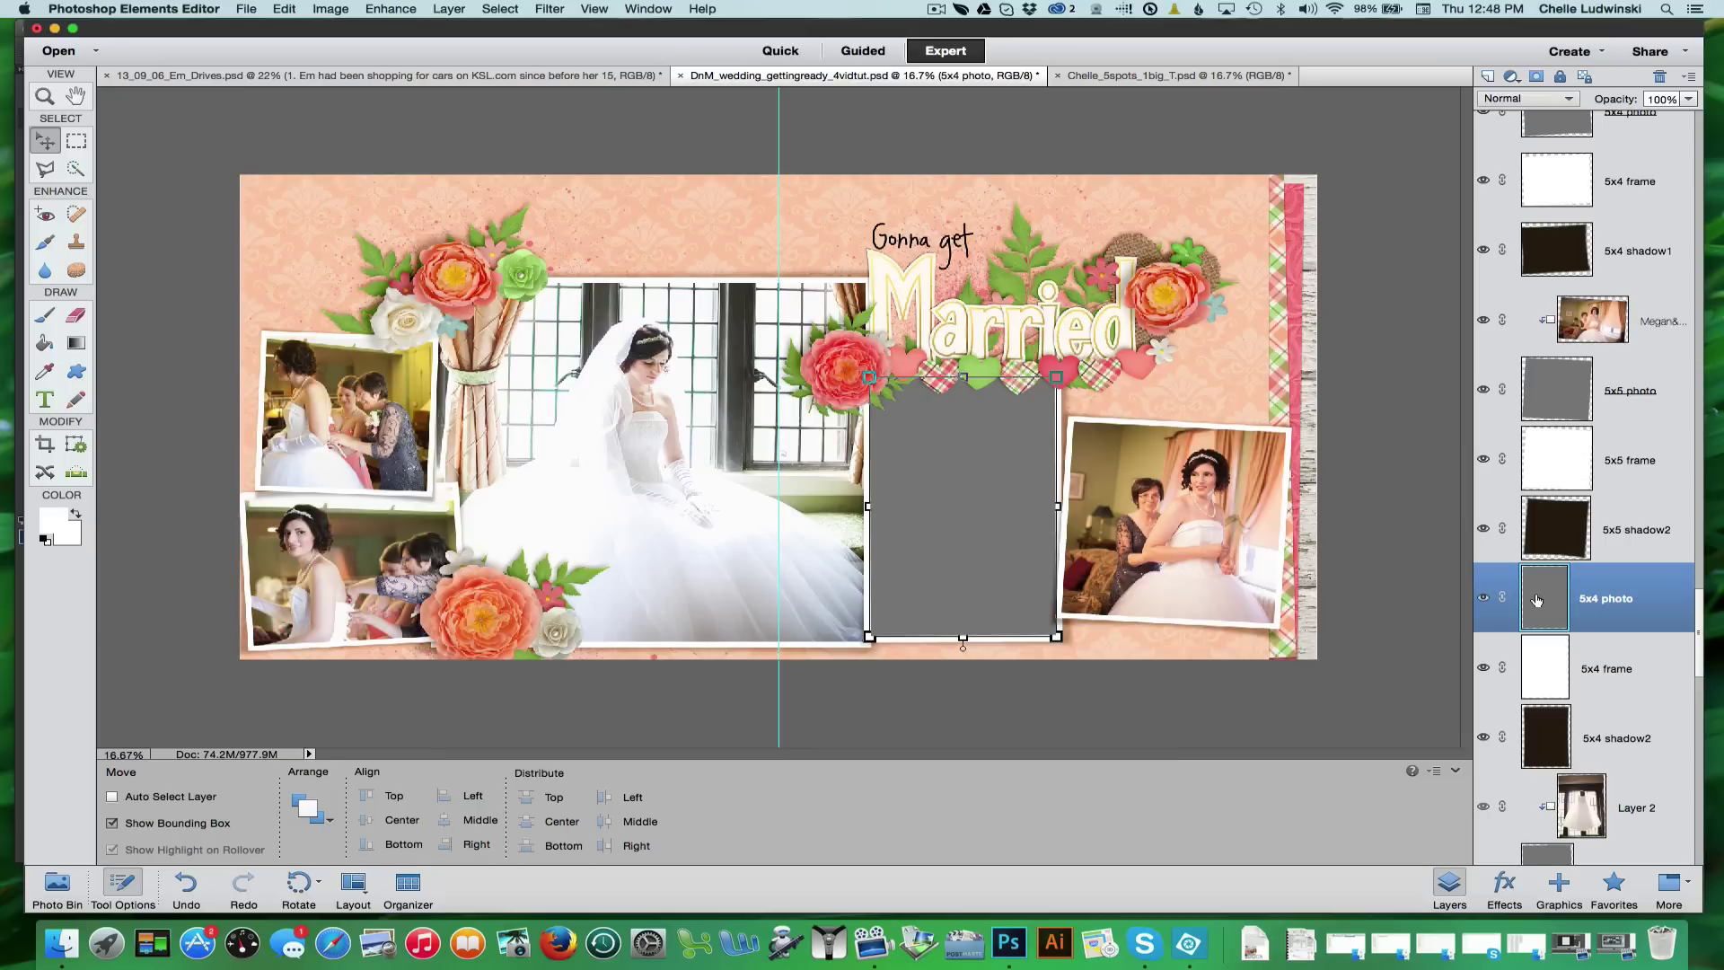
pyautogui.keyDown('shift'); pyautogui.click(1607, 736); pyautogui.keyUp('shift')
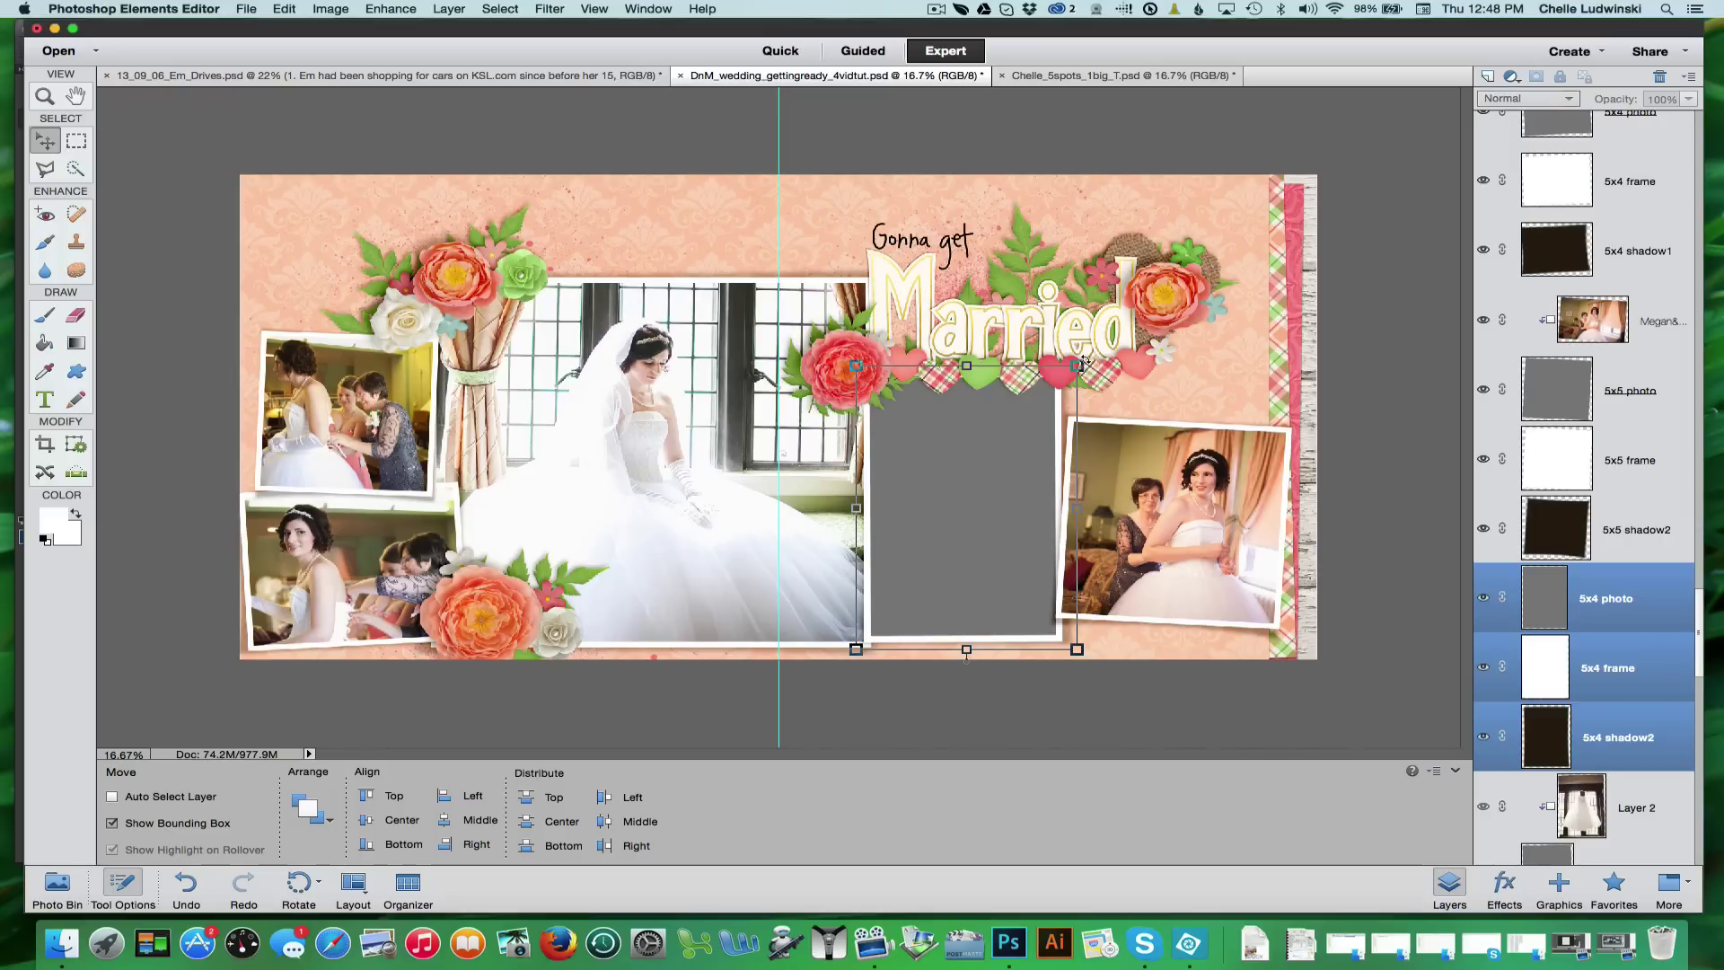
pyautogui.moveTo(1084, 361); pyautogui.dragTo(1082, 352)
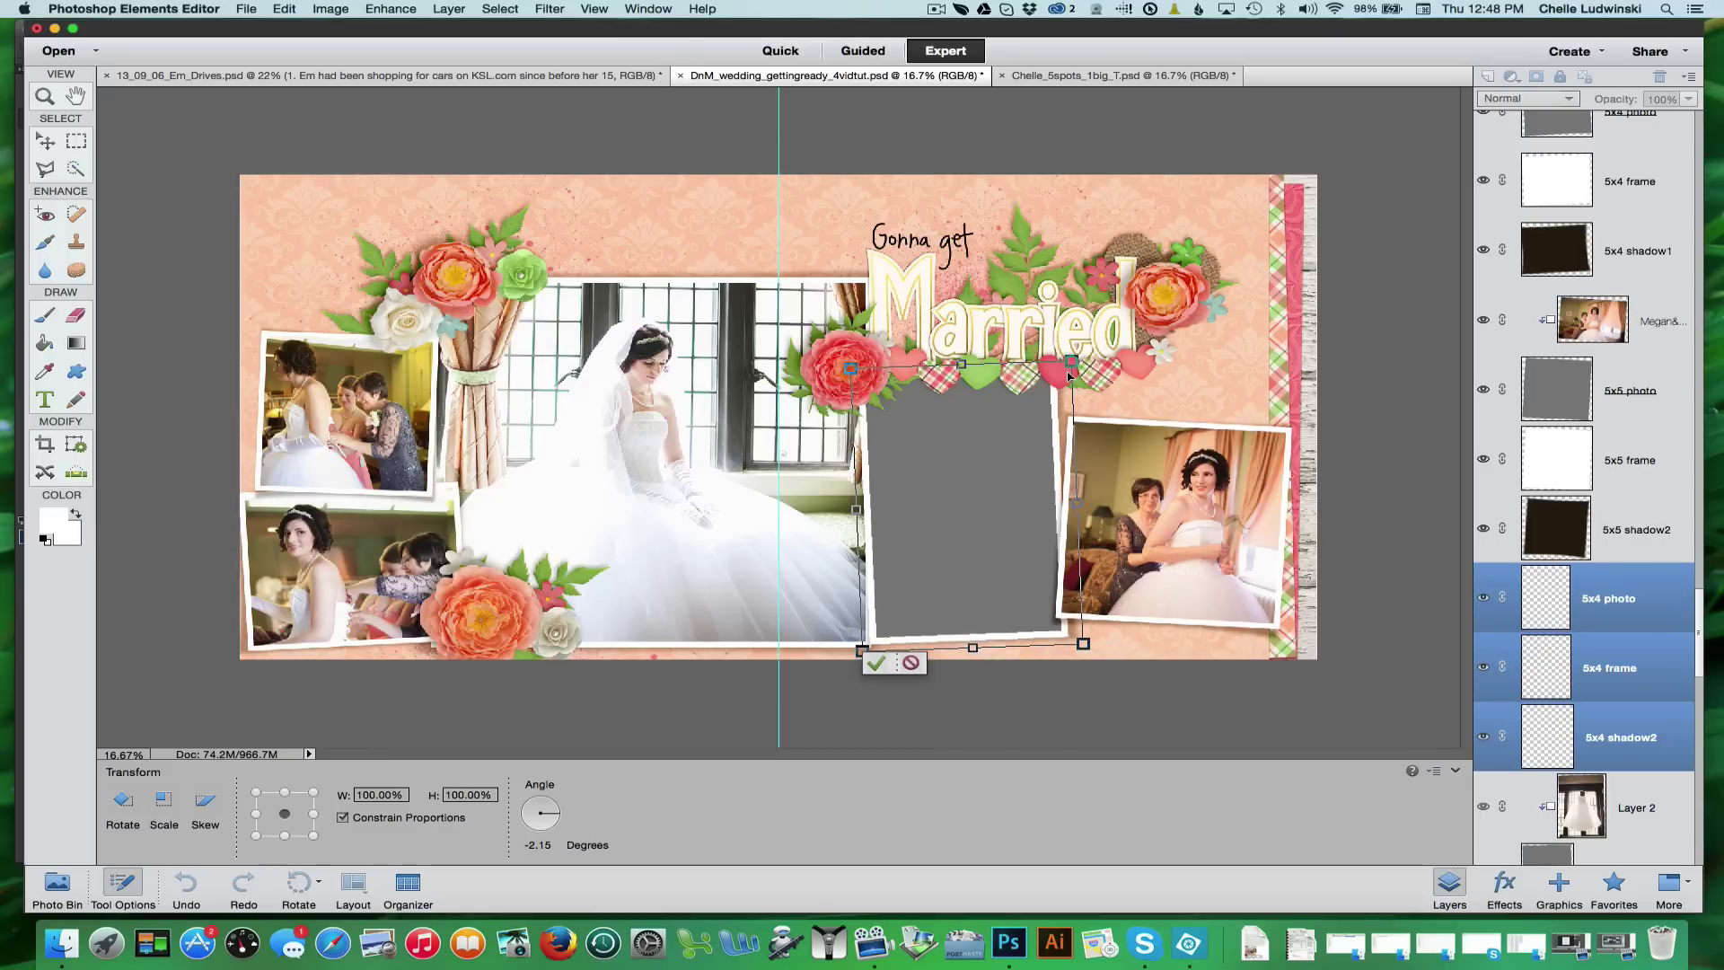
pyautogui.hotkey('shift', 'Right')
pyautogui.hotkey('shift', 'Down')
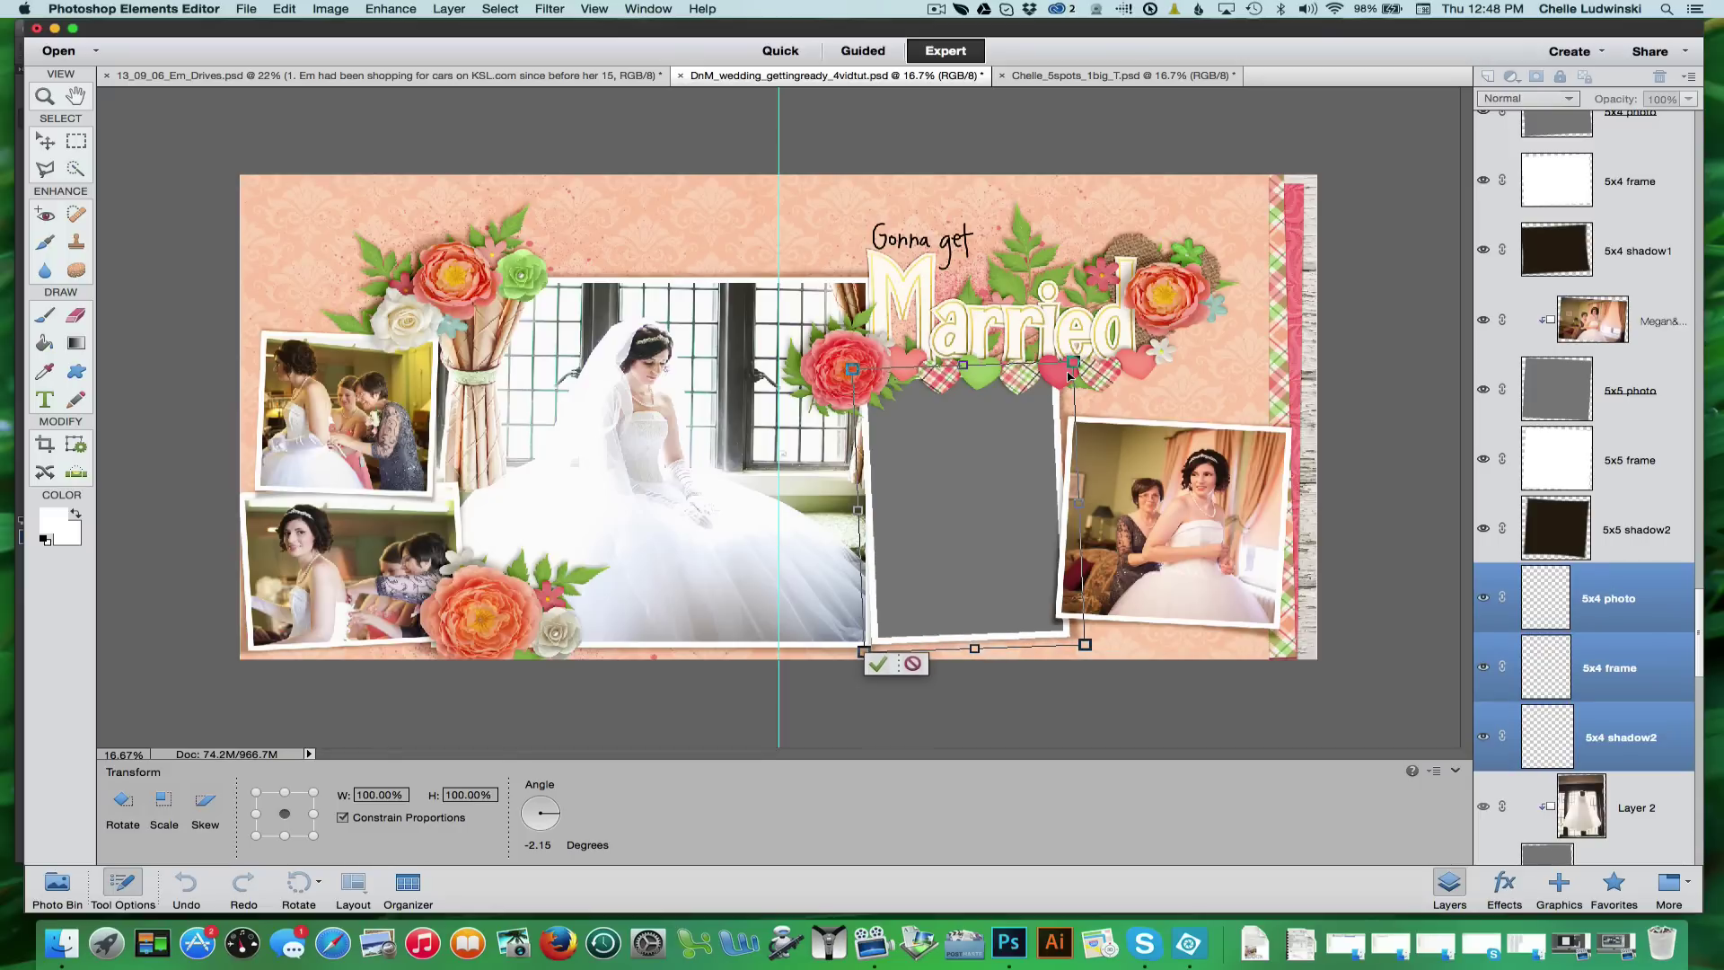
pyautogui.doubleClick(978, 473)
# Step: Move Layer 2 with the wedding-dress photo above the 5x4 photo layer
pyautogui.scroll(-1, 1625, 781)
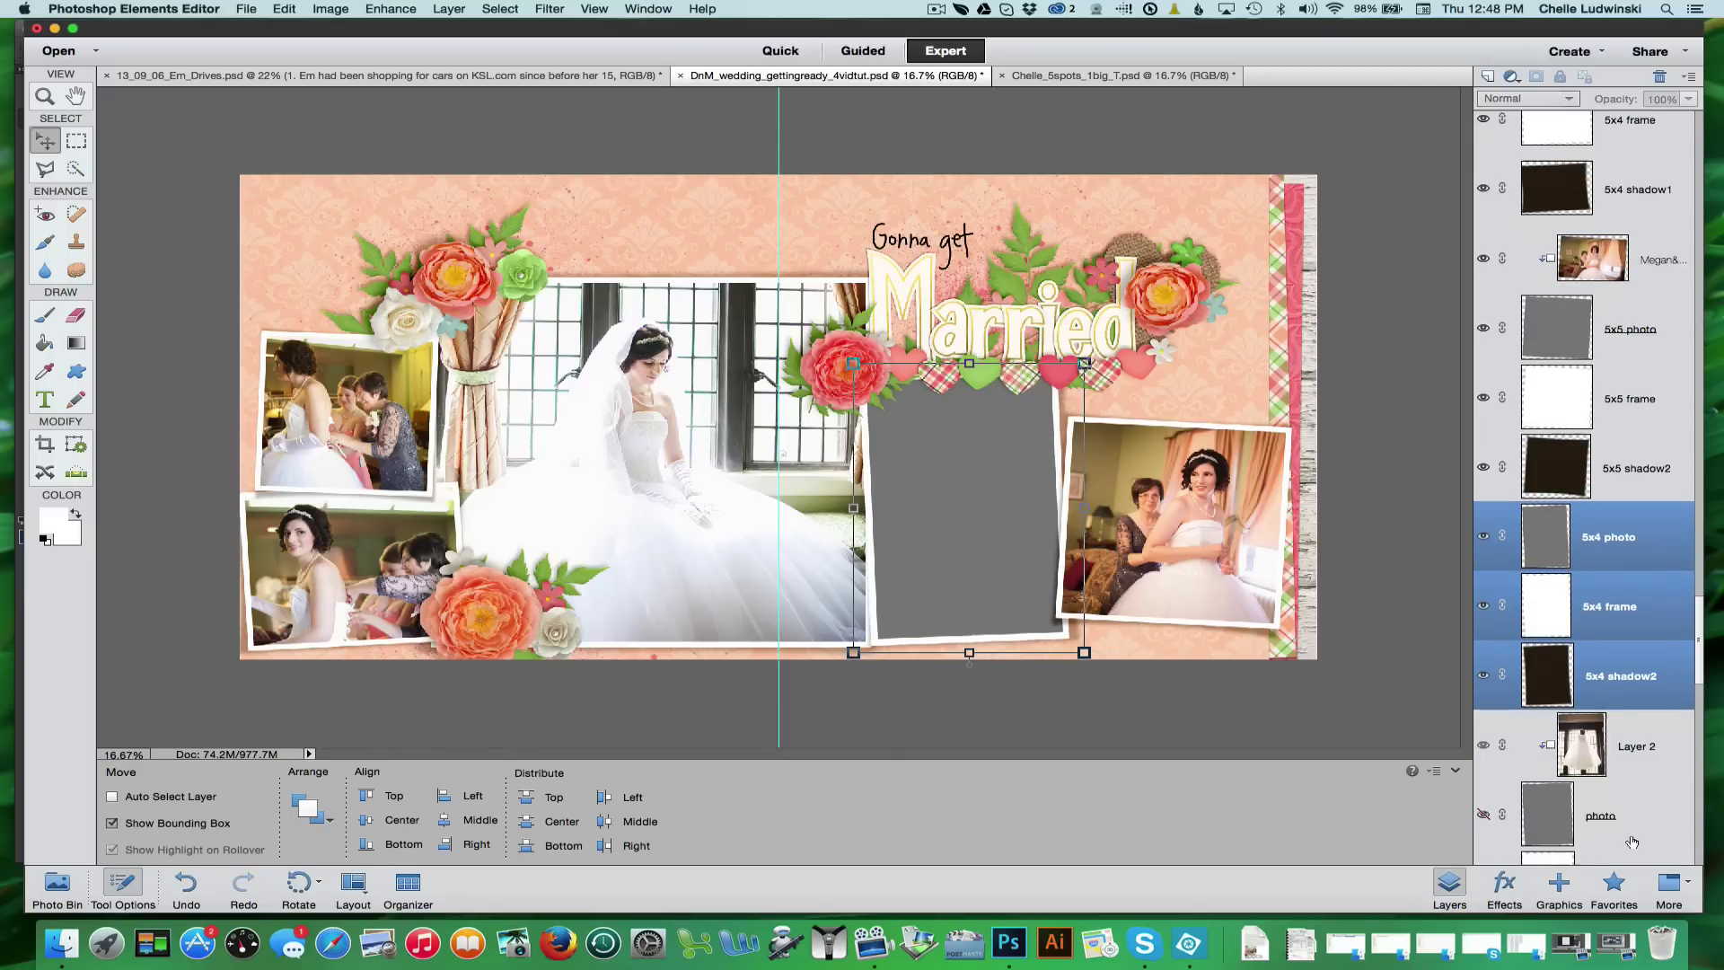
pyautogui.scroll(-1, 1632, 843)
pyautogui.moveTo(1632, 707); pyautogui.dragTo(1600, 511)
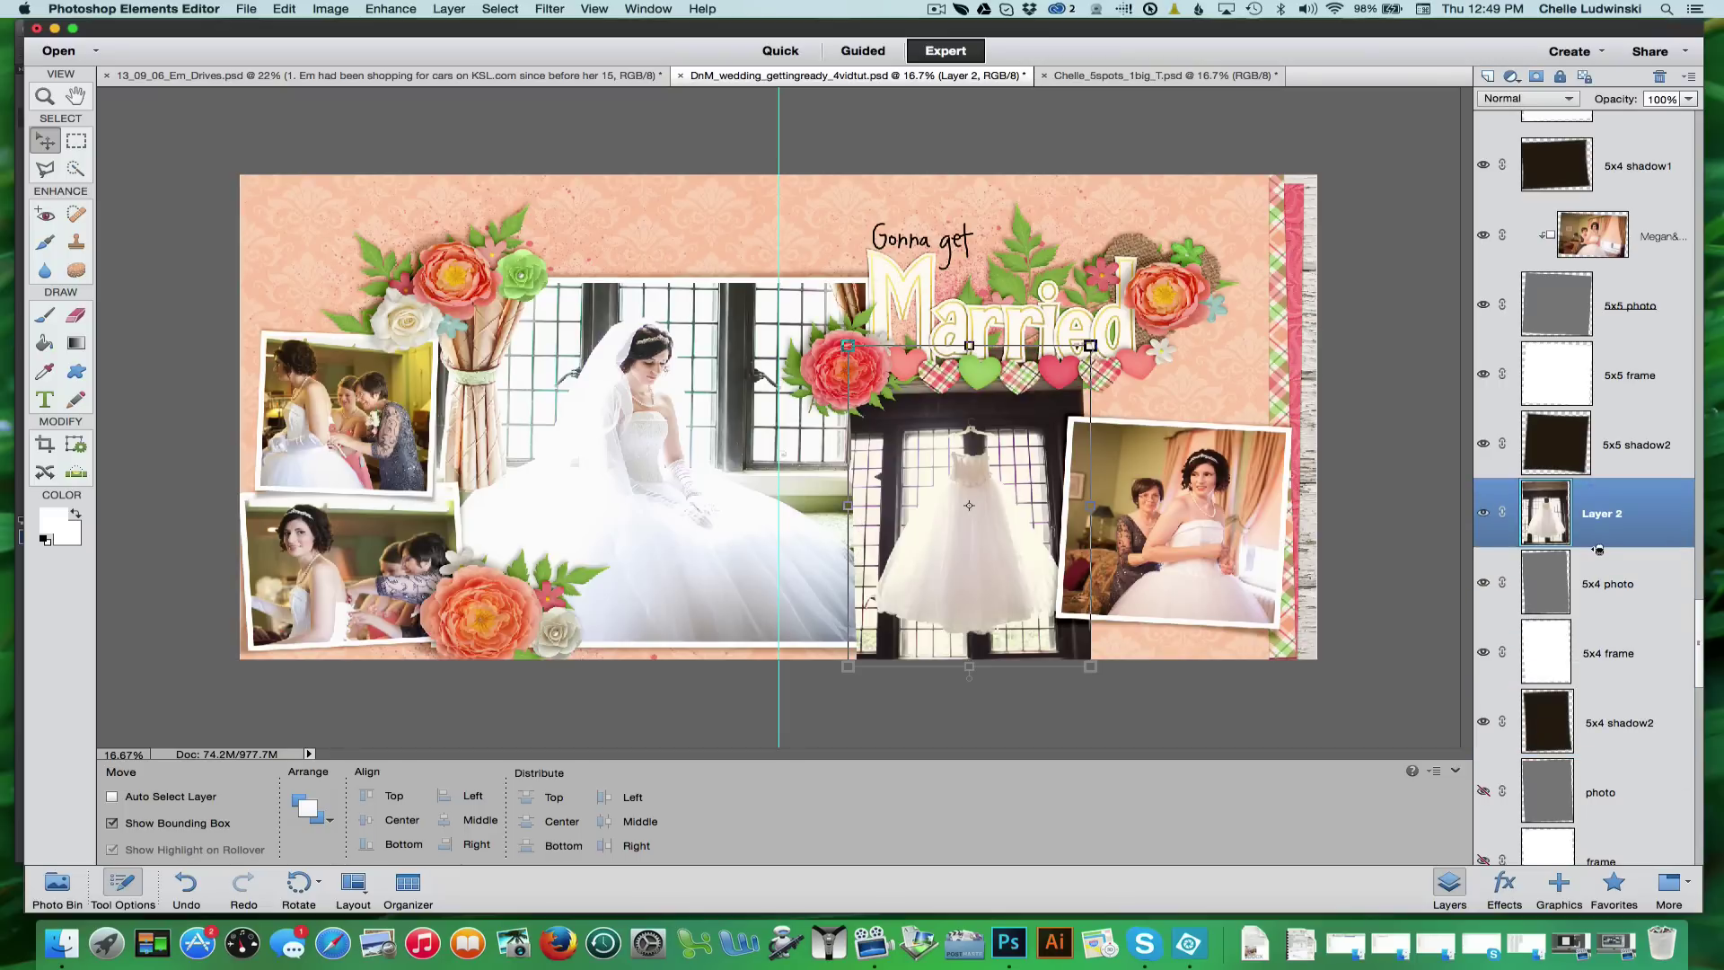
# Step: Clip the wedding-dress Layer 2 to the 5x4 photo spot and shift the photo upward
pyautogui.keyDown('alt'); pyautogui.click(1598, 548); pyautogui.keyUp('alt')
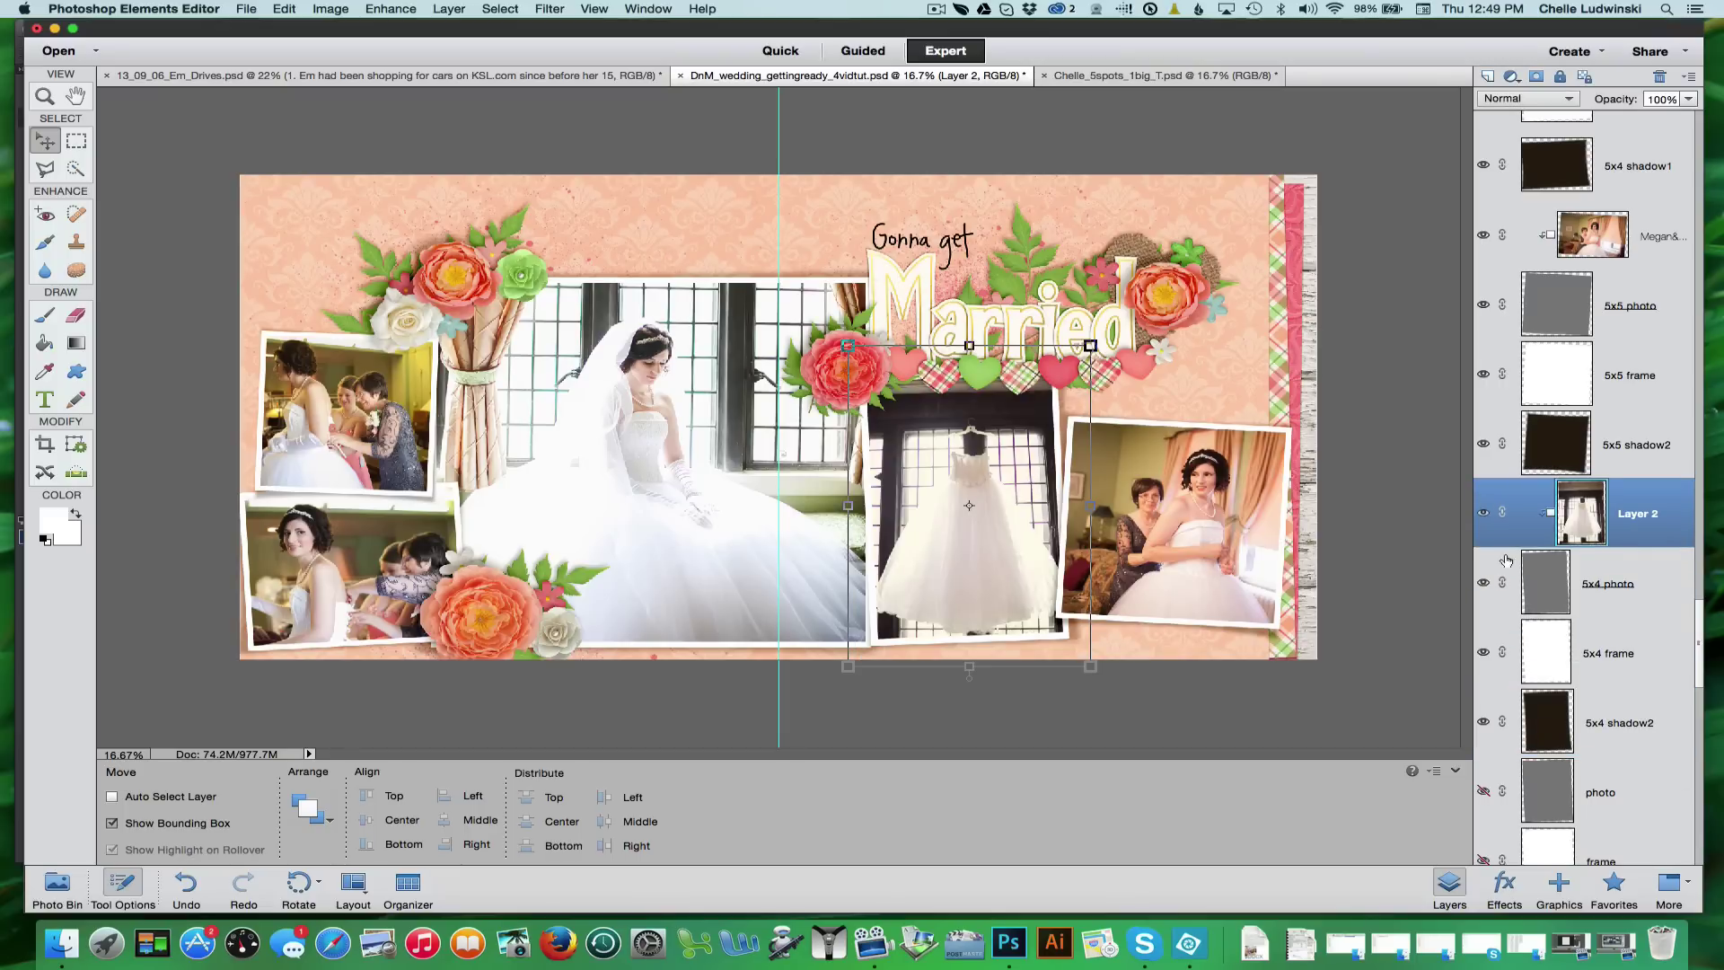
pyautogui.moveTo(997, 527); pyautogui.dragTo(997, 506)
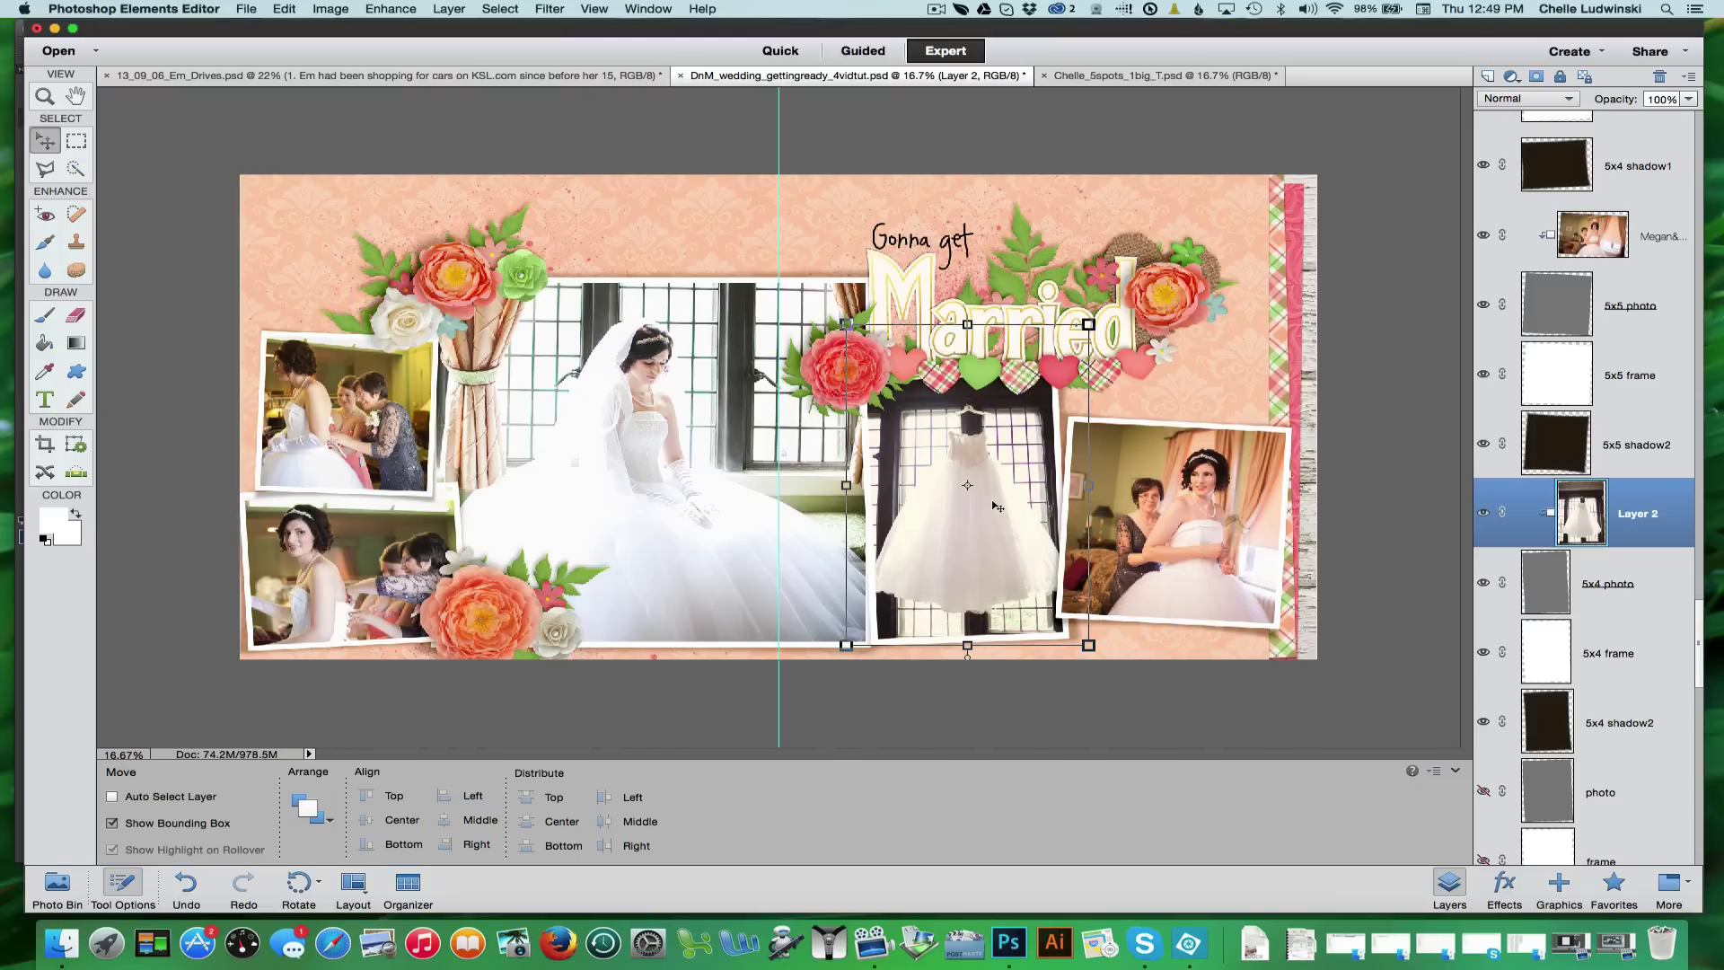